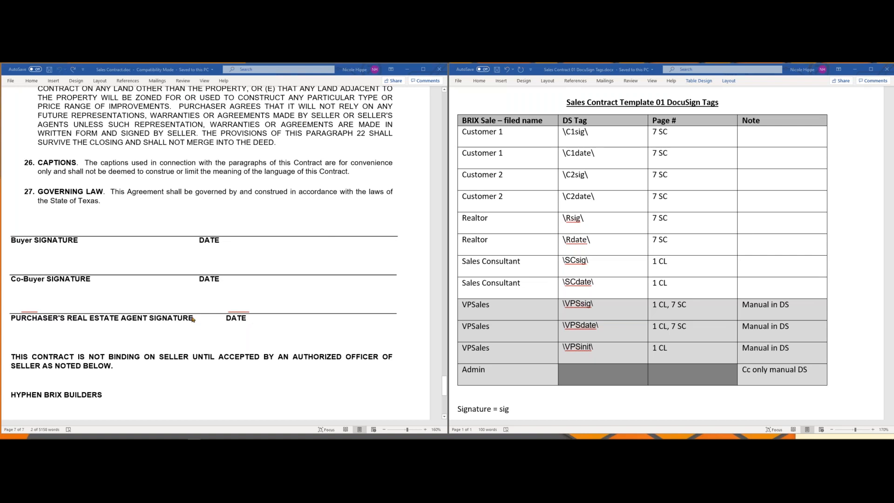
Step: Recolour the hidden DocuSign tags red above the buyer, co-buyer and real estate agent signature lines on page 7 of the sales contract
{"action": "scroll", "coordinate": [193, 314], "scroll_direction": "up", "scroll_amount": 3}
{"action": "scroll", "coordinate": [194, 315], "scroll_direction": "up", "scroll_amount": 3}
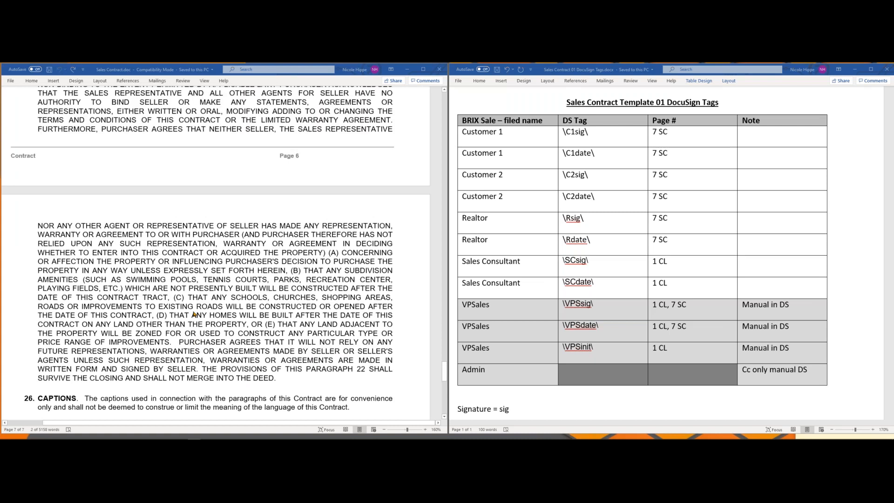
{"action": "scroll", "coordinate": [194, 315], "scroll_direction": "down", "scroll_amount": 6}
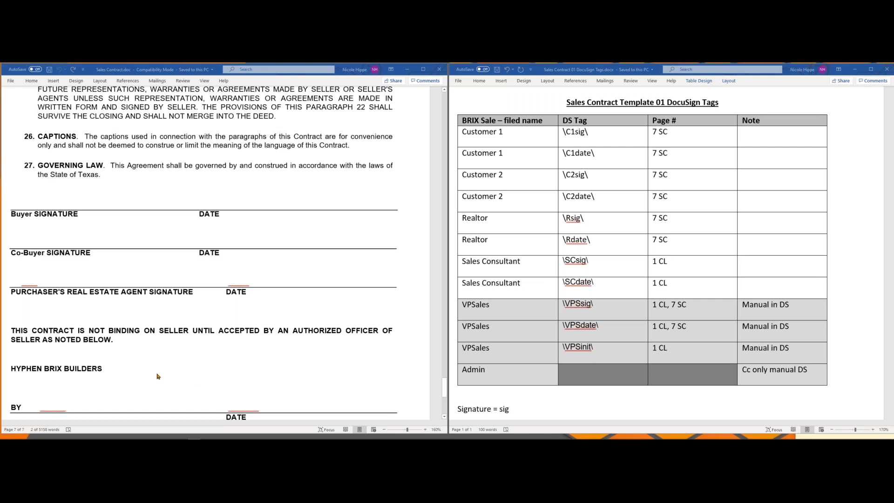
{"action": "left_click", "coordinate": [289, 205]}
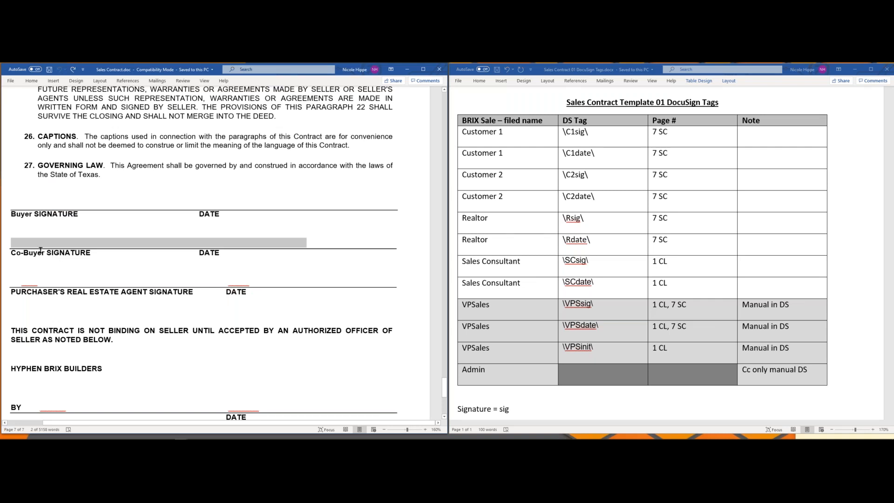
{"action": "right_click", "coordinate": [188, 246]}
{"action": "left_click", "coordinate": [228, 231]}
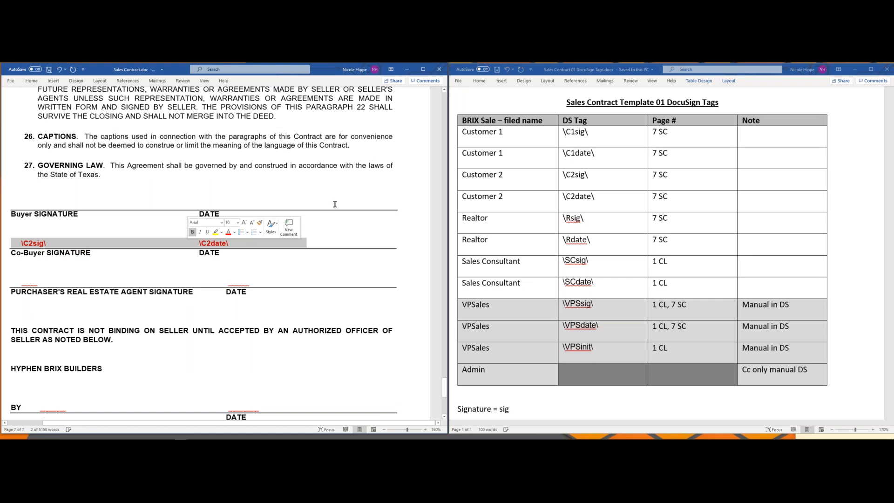
{"action": "left_click_drag", "start_coordinate": [326, 204], "coordinate": [11, 205]}
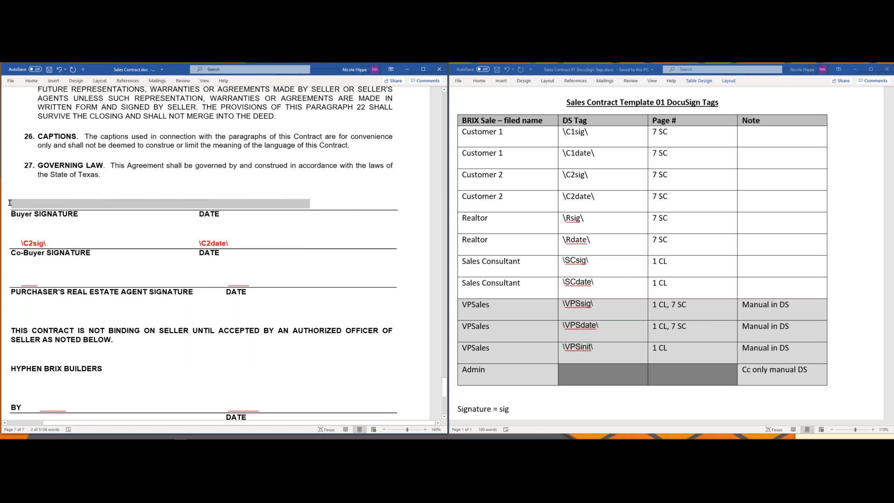
{"action": "left_click", "coordinate": [50, 192]}
{"action": "mouse_move", "coordinate": [282, 281]}
{"action": "left_mouse_down"}
{"action": "mouse_move", "coordinate": [40, 287]}
{"action": "mouse_move", "coordinate": [12, 279]}
{"action": "left_mouse_up"}
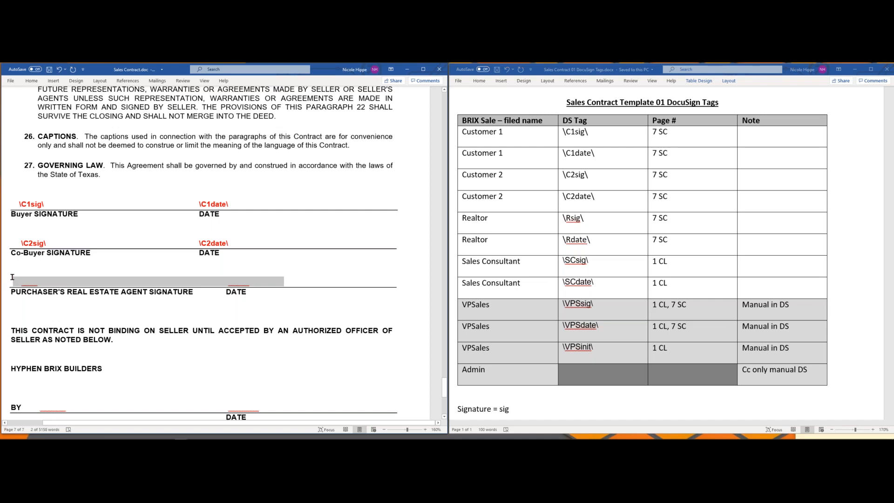
{"action": "left_click", "coordinate": [54, 266]}
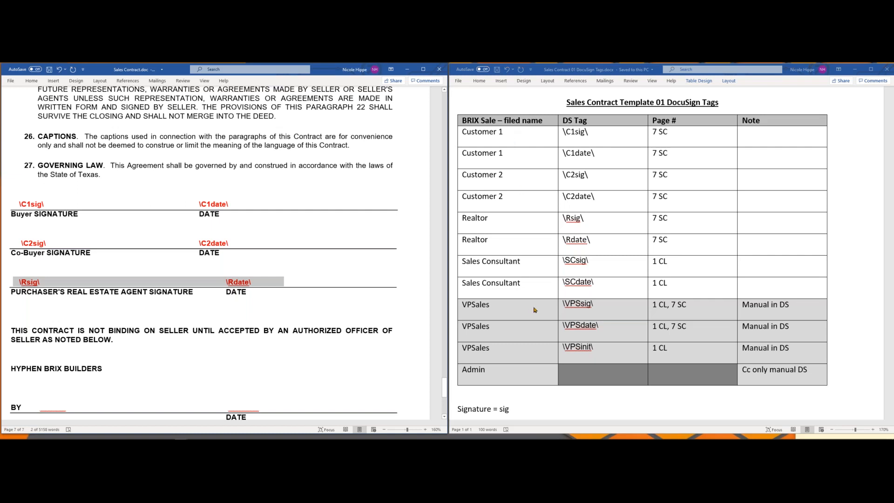
Step: Review the DocuSign tag table and the abbreviation key beneath it in the Sales Contract 01 DocuSign Tags document
{"action": "scroll", "coordinate": [534, 310], "scroll_direction": "down", "scroll_amount": 3}
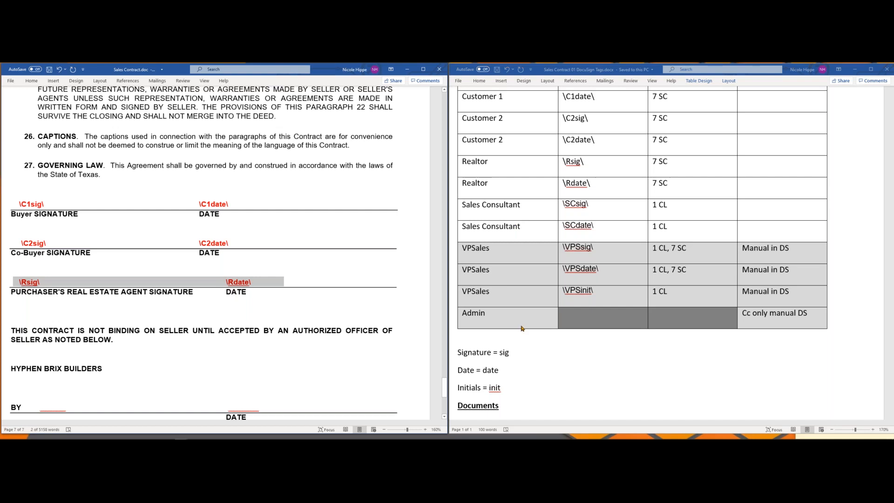
{"action": "scroll", "coordinate": [521, 328], "scroll_direction": "up", "scroll_amount": 3}
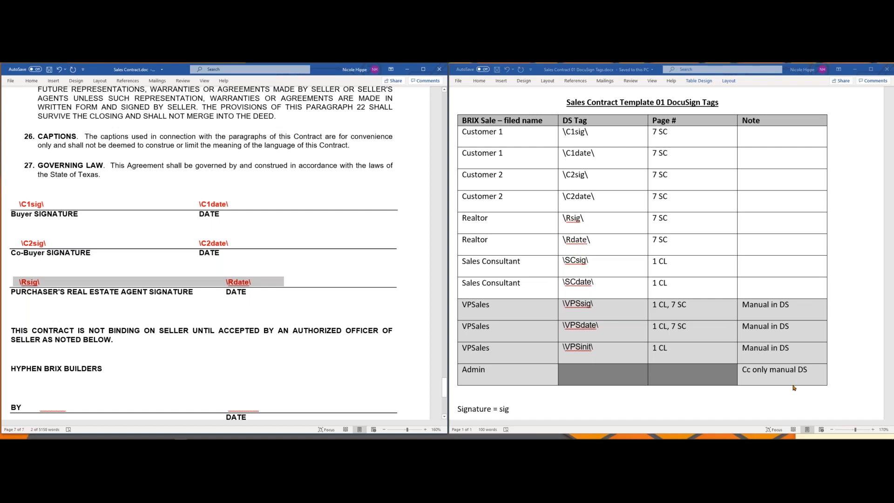
{"action": "scroll", "coordinate": [794, 387], "scroll_direction": "down", "scroll_amount": 5}
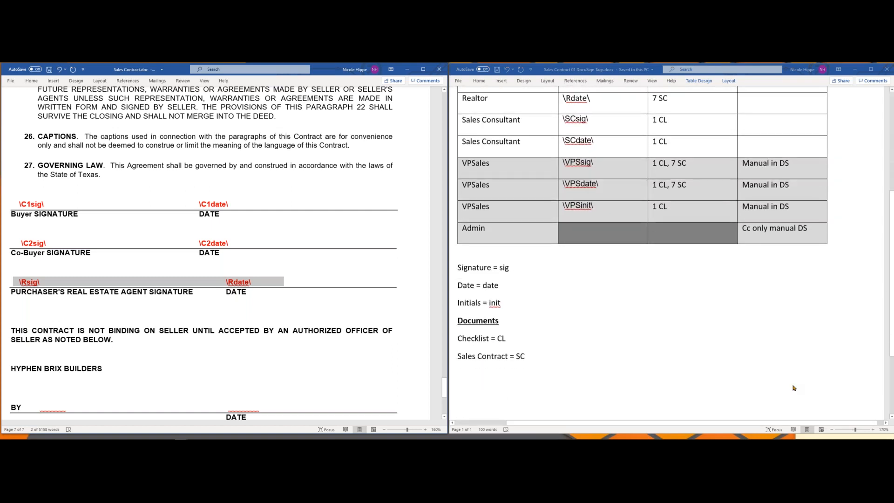
{"action": "scroll", "coordinate": [794, 388], "scroll_direction": "up", "scroll_amount": 5}
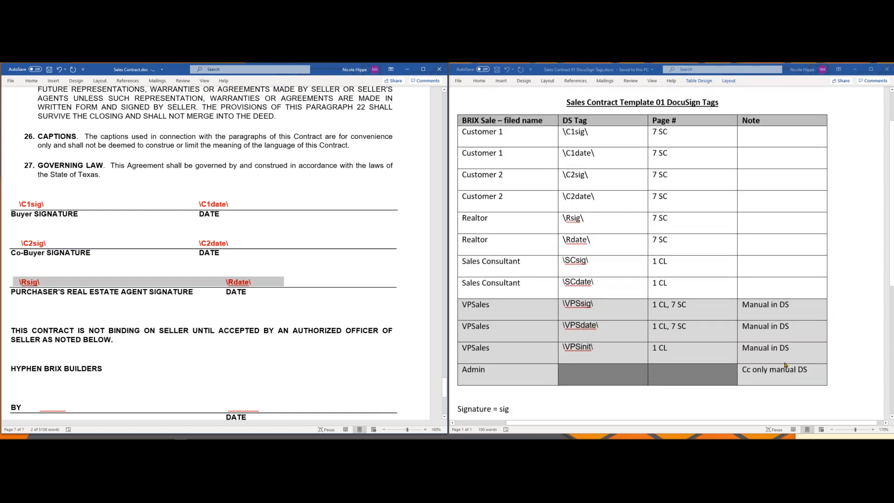
Step: Undo the red font colouring of the tags on all three signature lines in the sales contract
{"action": "left_click", "coordinate": [290, 185]}
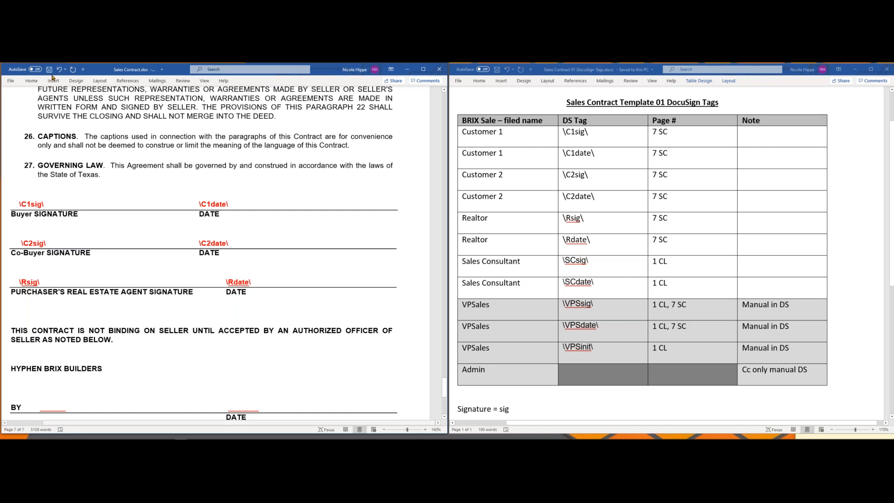
{"action": "left_click", "coordinate": [59, 69]}
{"action": "left_click", "coordinate": [59, 69]}
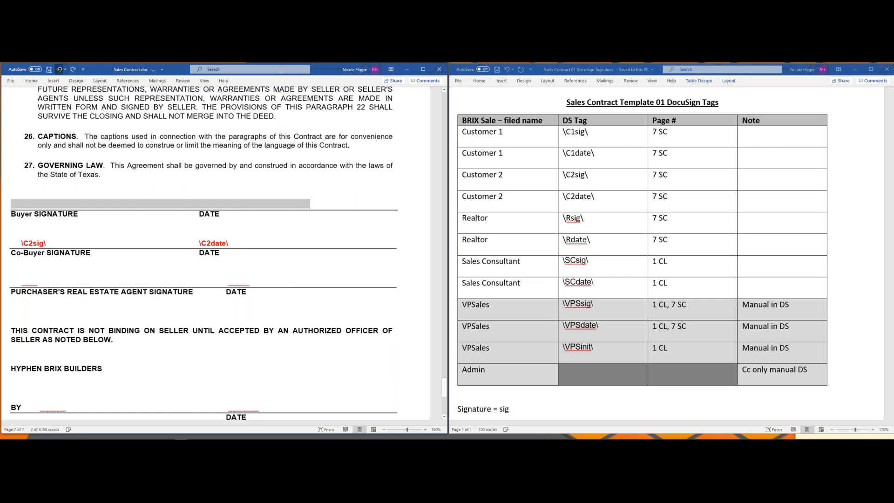
{"action": "left_click", "coordinate": [59, 69]}
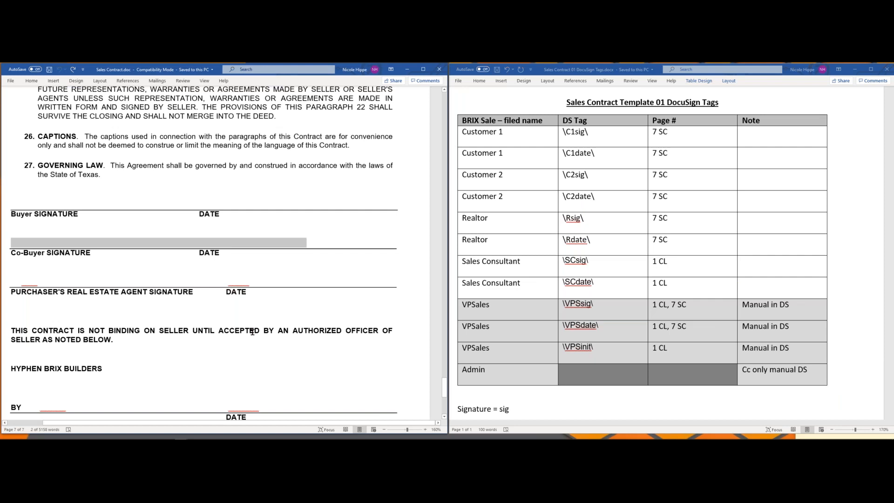
{"action": "mouse_move", "coordinate": [72, 438]}
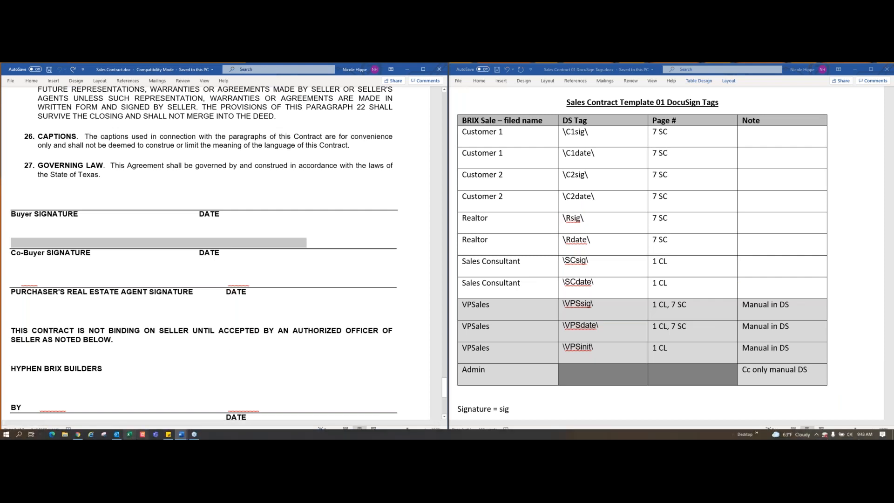
{"action": "left_click", "coordinate": [77, 434]}
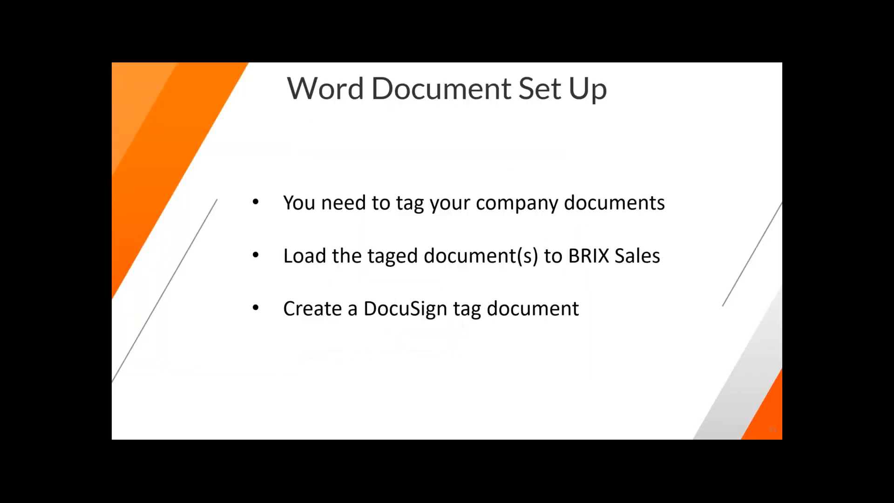
{"action": "key", "text": "Right"}
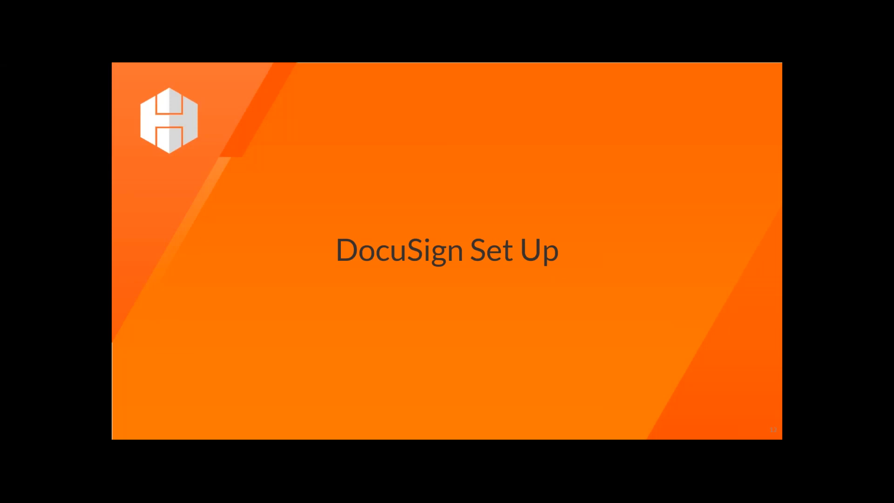
{"action": "key", "text": "Right"}
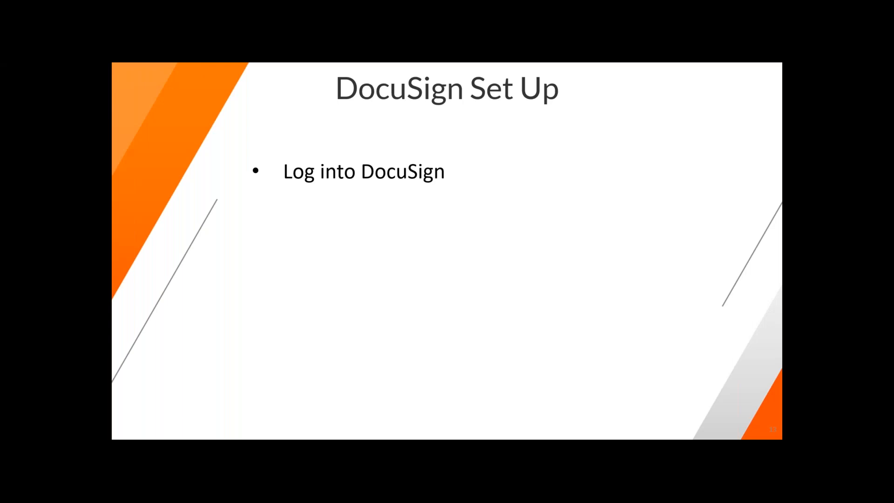
{"action": "key", "text": "Right"}
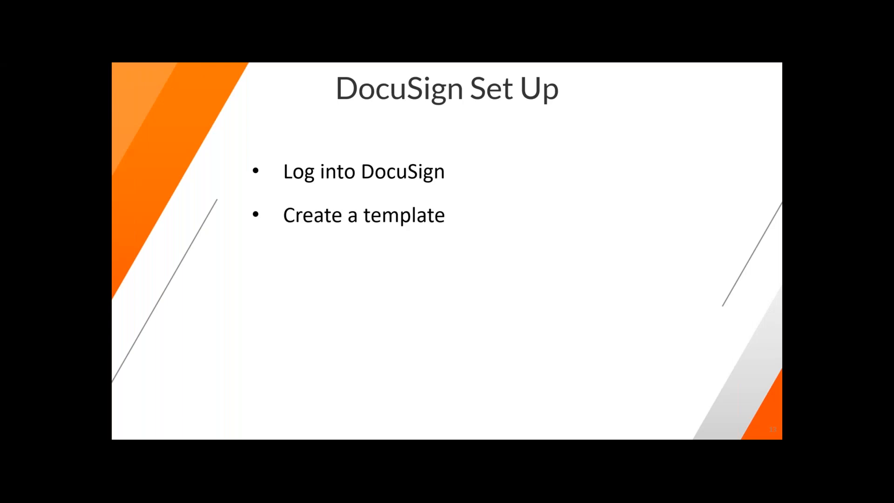
{"action": "key", "text": "Right"}
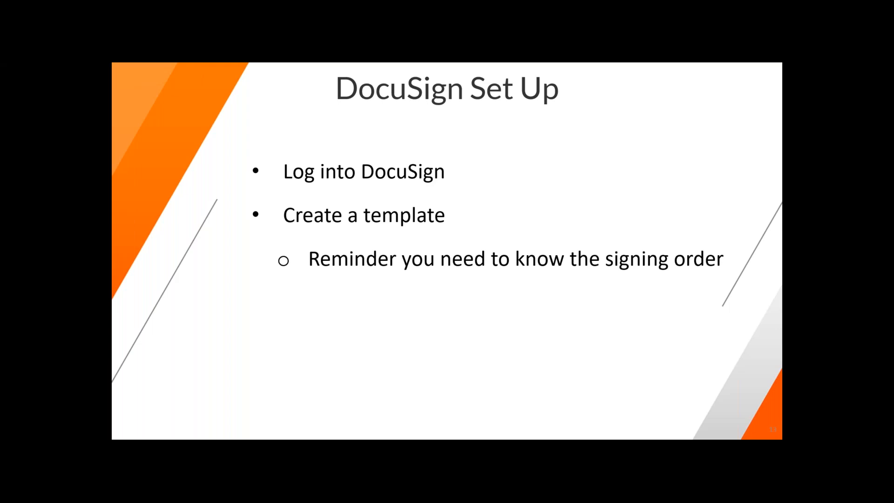
{"action": "key", "text": "Right"}
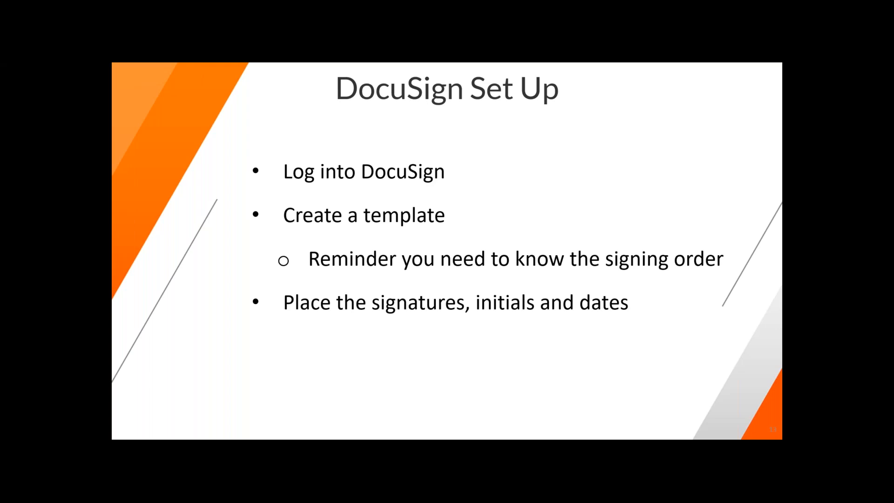
{"action": "key", "text": "Right"}
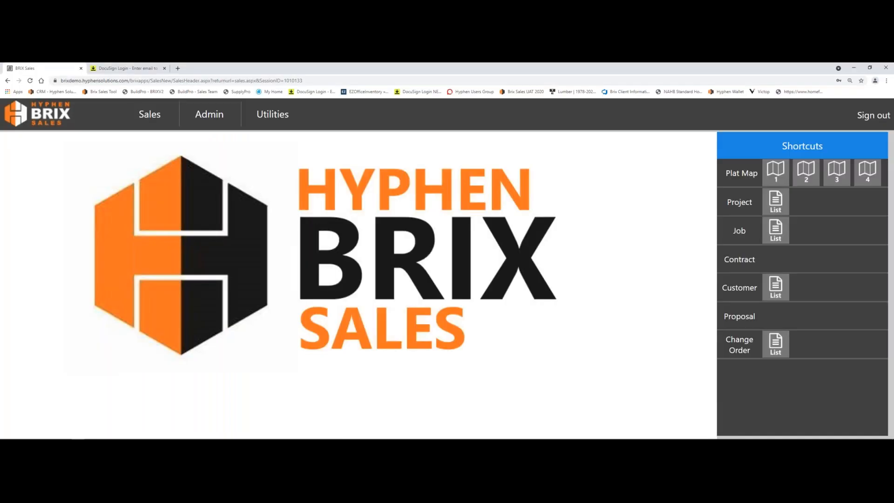
Step: Switch to the DocuSign login page and sign in with the account's e-mail address and password
{"action": "left_click", "coordinate": [111, 71]}
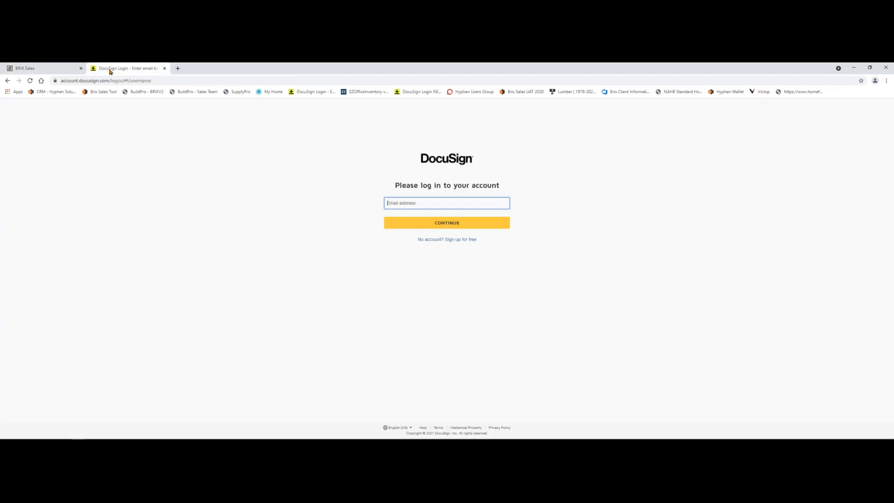
{"action": "left_click", "coordinate": [428, 201]}
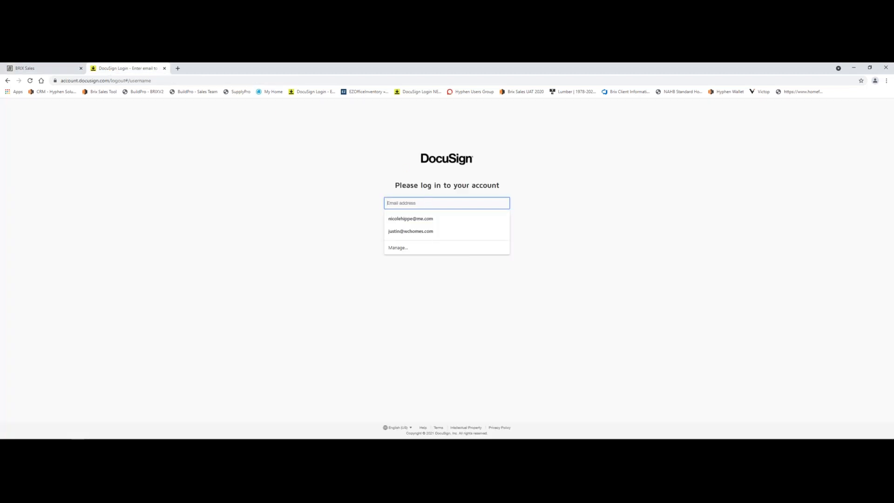
{"action": "type", "text": "nhi"}
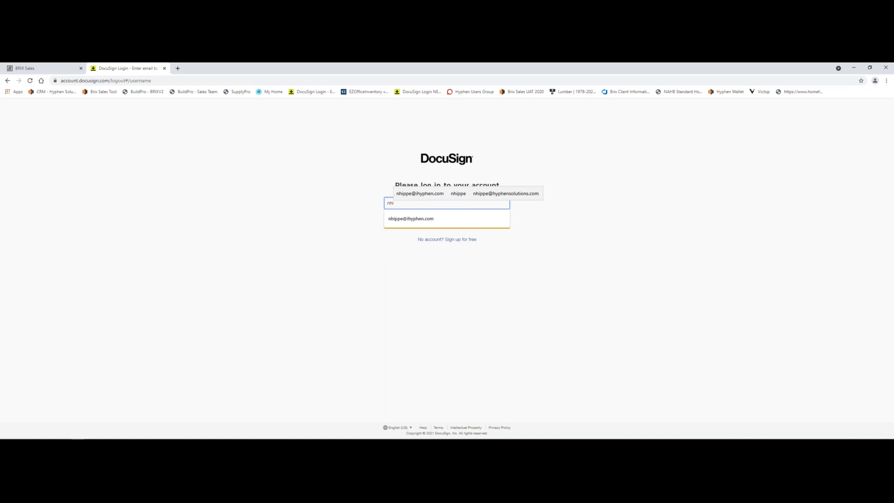
{"action": "left_click", "coordinate": [431, 196]}
{"action": "left_click", "coordinate": [433, 222]}
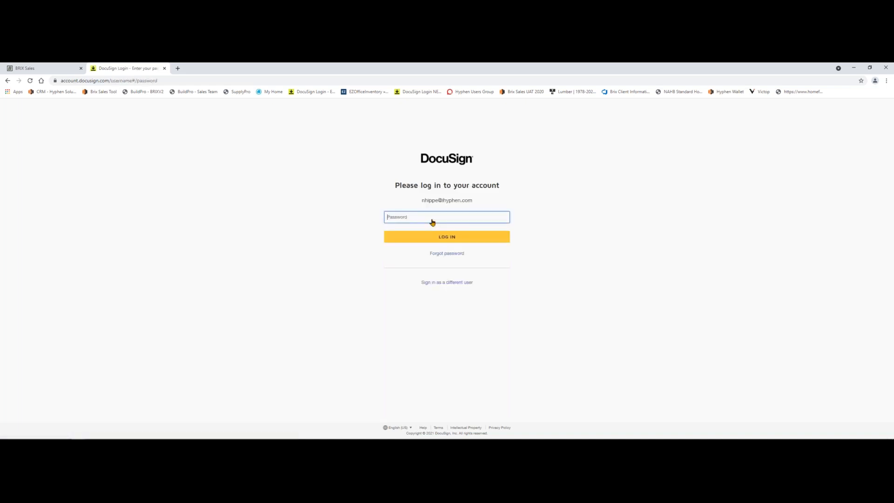
{"action": "type", "text": "••••••••••"}
{"action": "key", "text": "Return"}
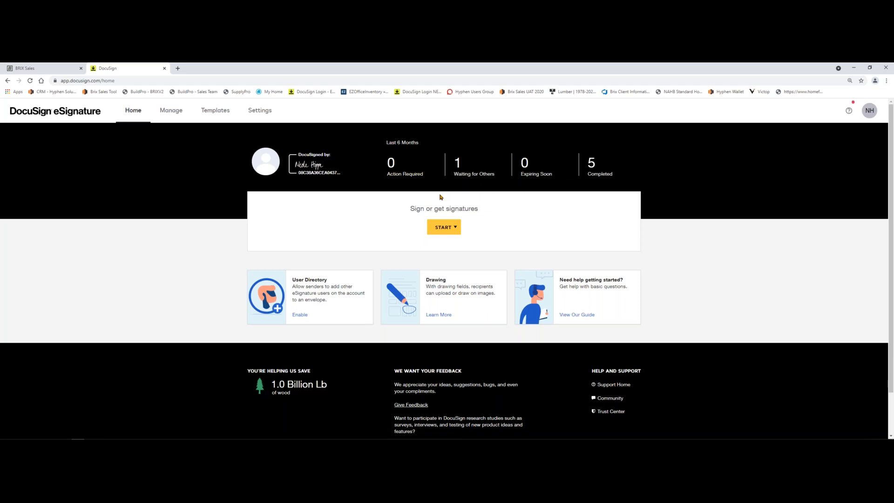
Step: Open the Sales Contract 01 template for editing and close the calendar reminder that covers it
{"action": "left_click", "coordinate": [224, 113]}
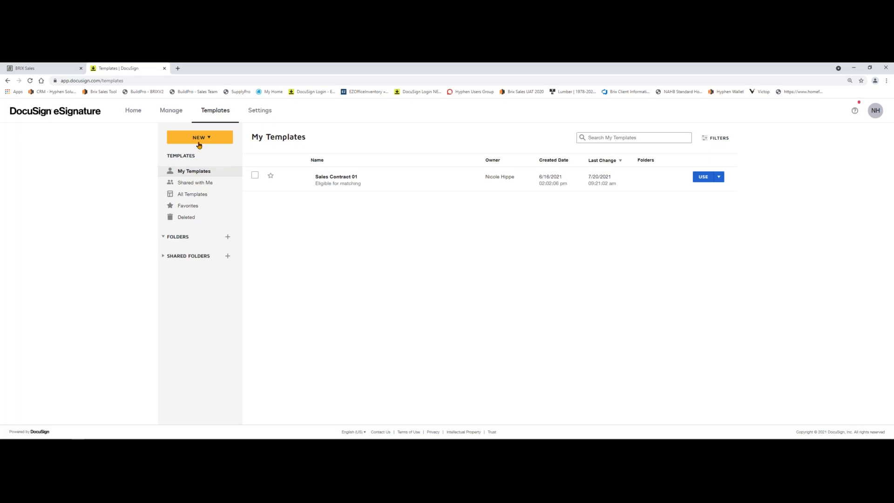
{"action": "left_click", "coordinate": [340, 180]}
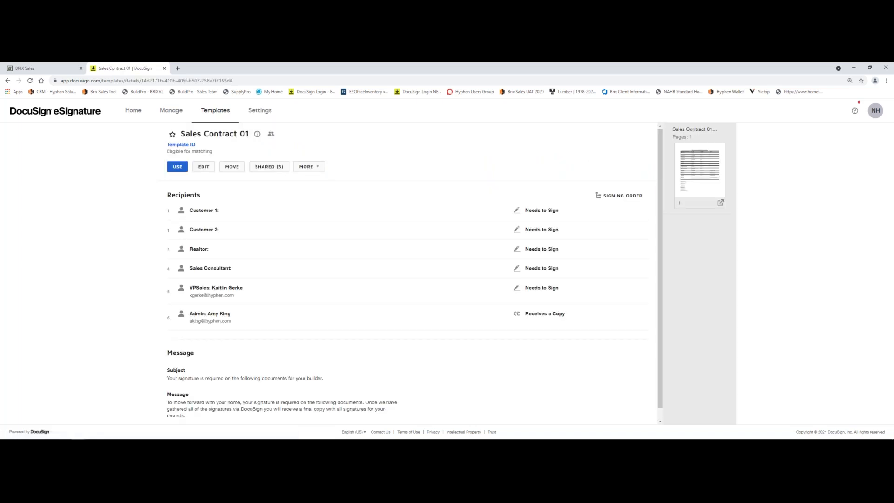
{"action": "left_click", "coordinate": [203, 166]}
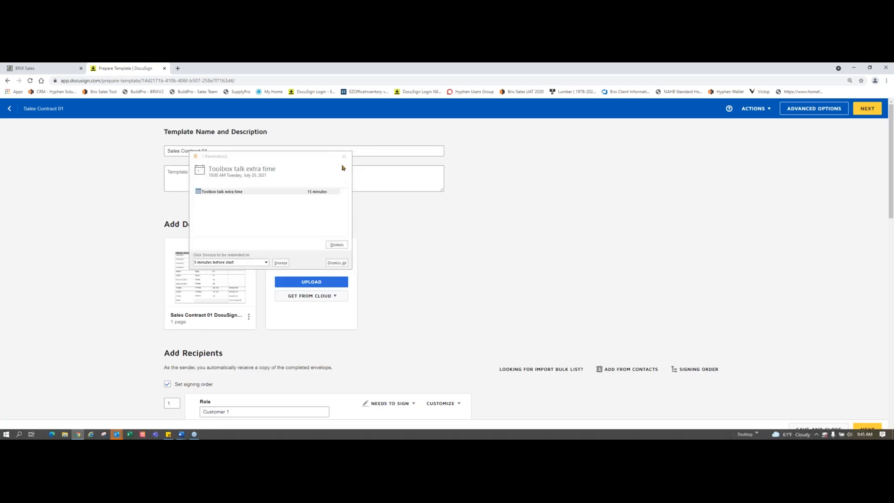
{"action": "left_click", "coordinate": [343, 156]}
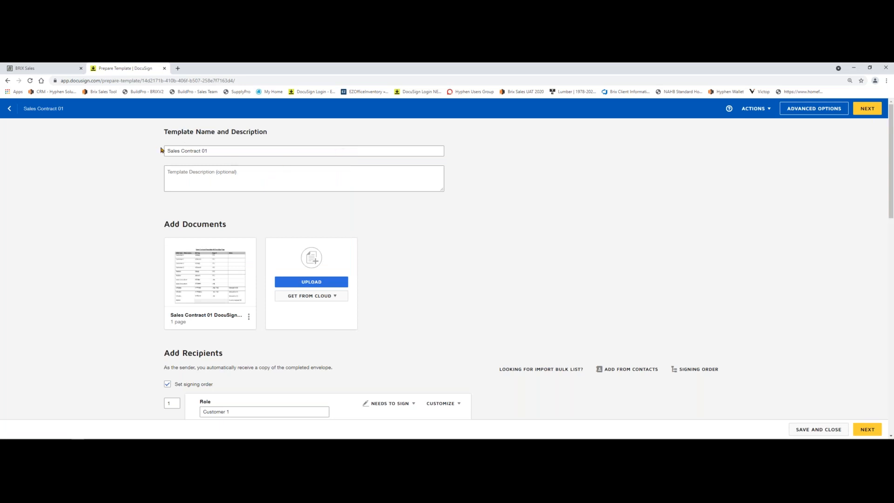
Step: Examine the template's name and optional description fields and the upload option for its documents
{"action": "left_click_drag", "start_coordinate": [216, 150], "coordinate": [159, 155]}
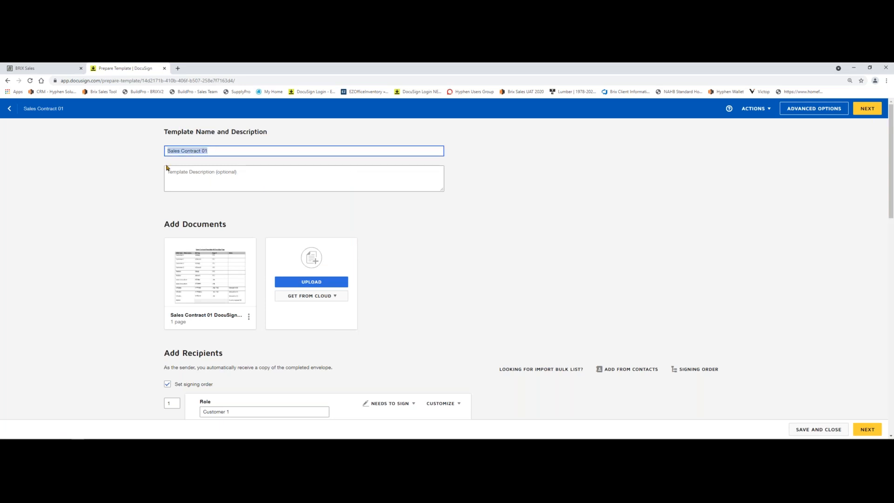
{"action": "left_click", "coordinate": [168, 172]}
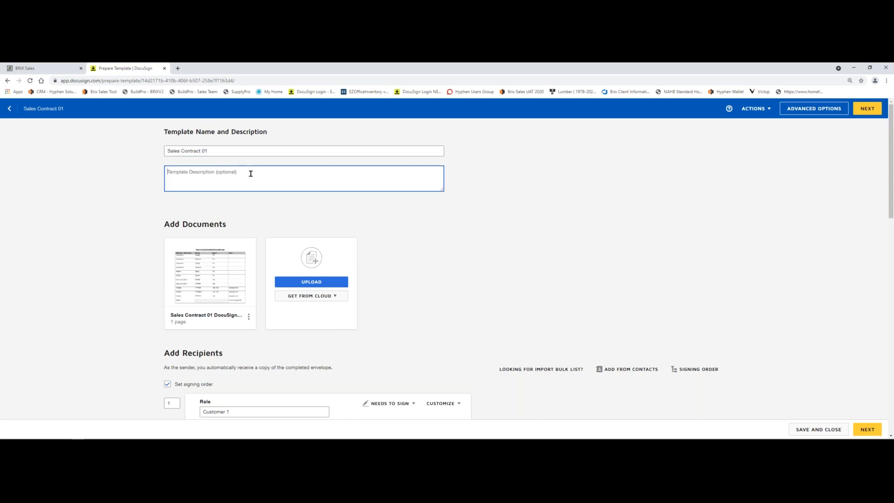
{"action": "scroll", "coordinate": [250, 173], "scroll_direction": "down", "scroll_amount": 2}
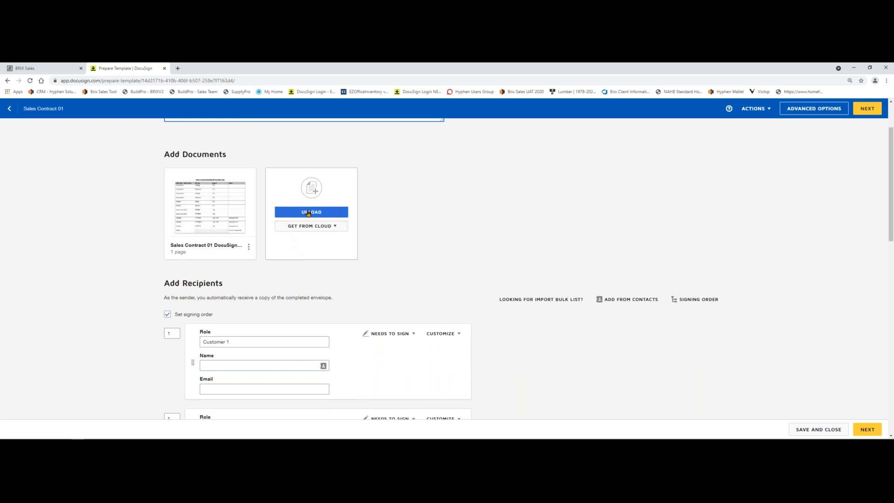
{"action": "left_click", "coordinate": [308, 213]}
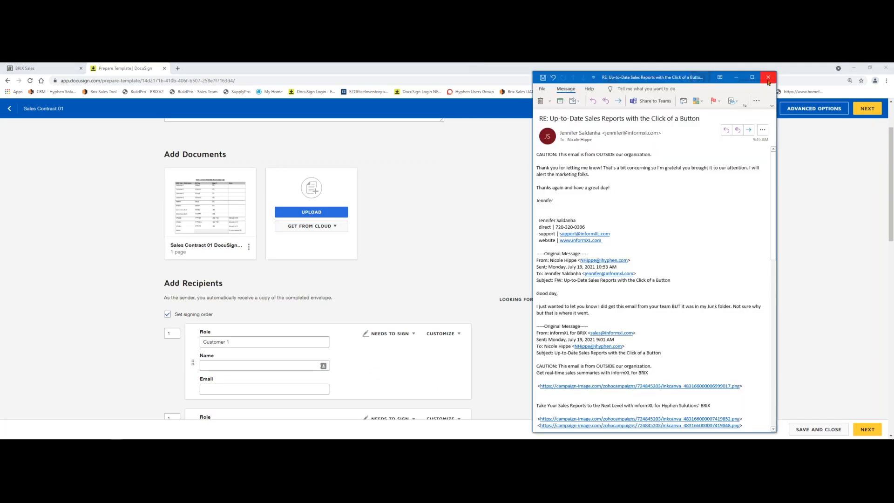
Step: Close the e-mail covering the template and restore the browser window so the recipients sit beside the DocuSign tags document
{"action": "left_click", "coordinate": [768, 77]}
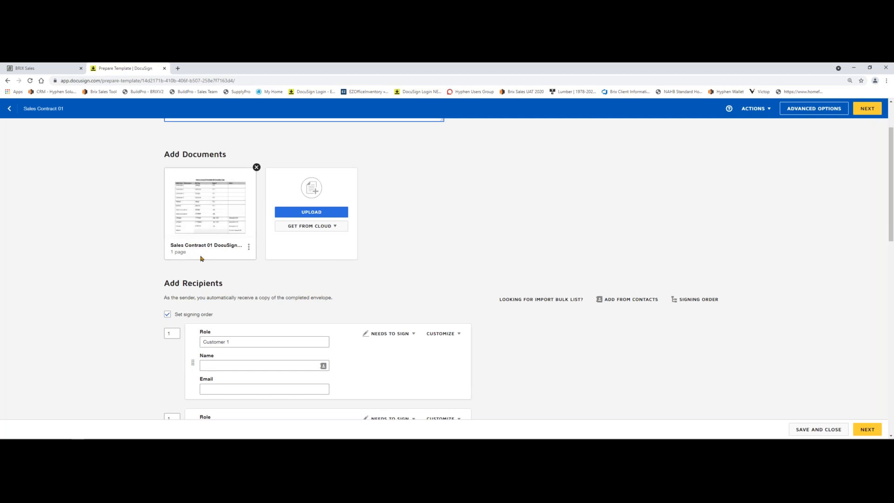
{"action": "scroll", "coordinate": [201, 258], "scroll_direction": "down", "scroll_amount": 2}
{"action": "scroll", "coordinate": [203, 255], "scroll_direction": "down", "scroll_amount": 1}
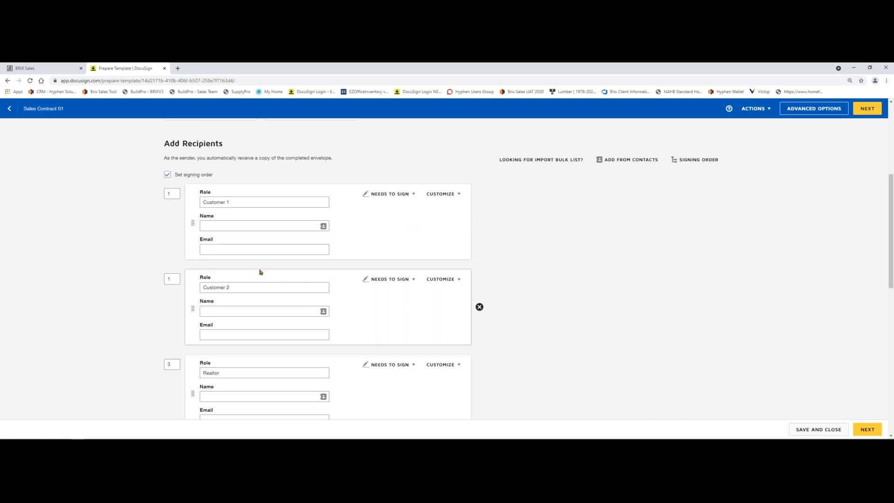
{"action": "left_click", "coordinate": [870, 68]}
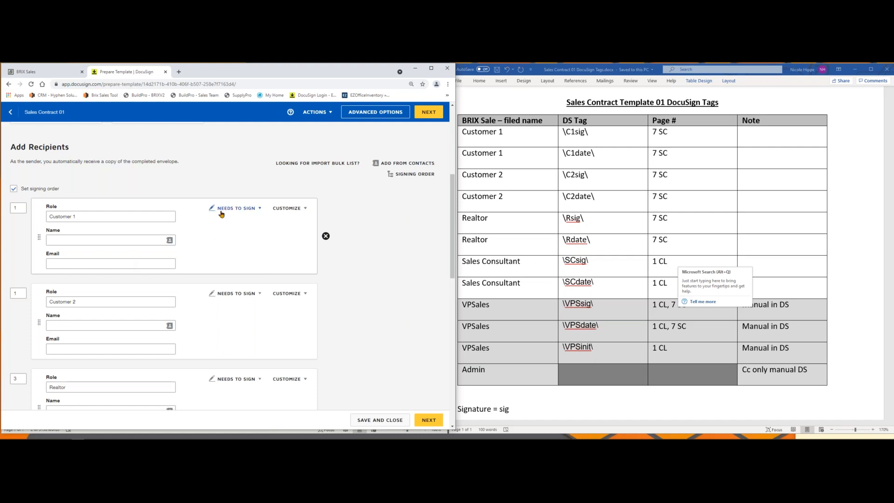
Step: Examine the signing action options for Customer 1 and the roles, signing order and actions of the other template recipients
{"action": "left_click", "coordinate": [261, 209]}
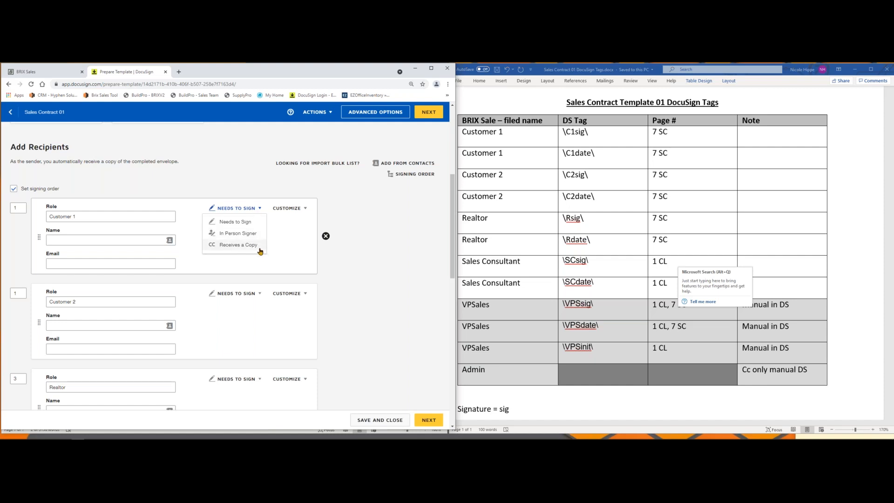
{"action": "left_click", "coordinate": [280, 251]}
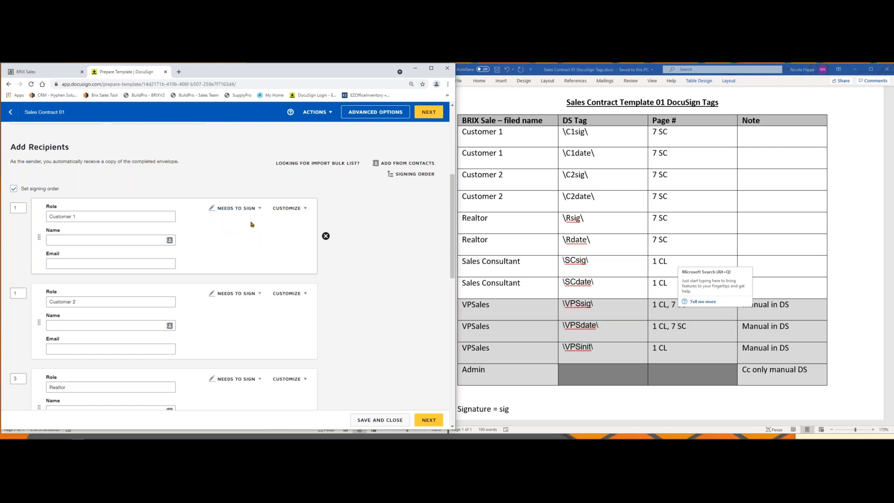
{"action": "scroll", "coordinate": [210, 237], "scroll_direction": "down", "scroll_amount": 2}
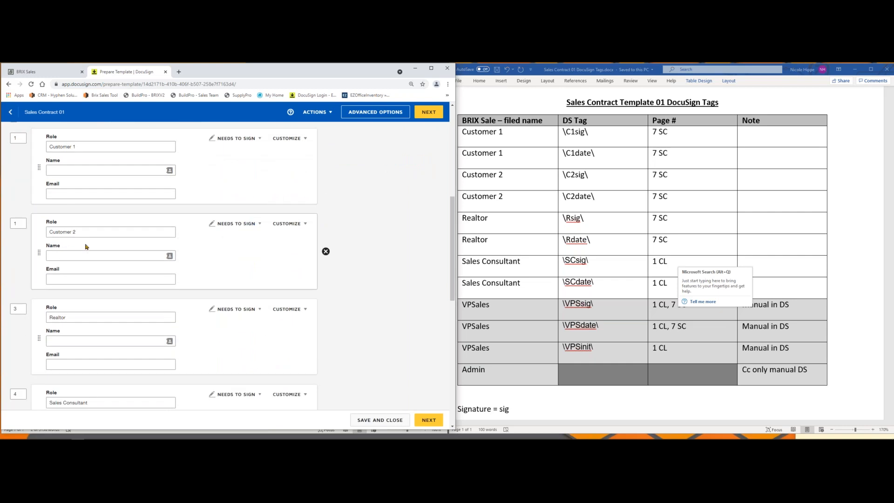
{"action": "scroll", "coordinate": [86, 247], "scroll_direction": "down", "scroll_amount": 3}
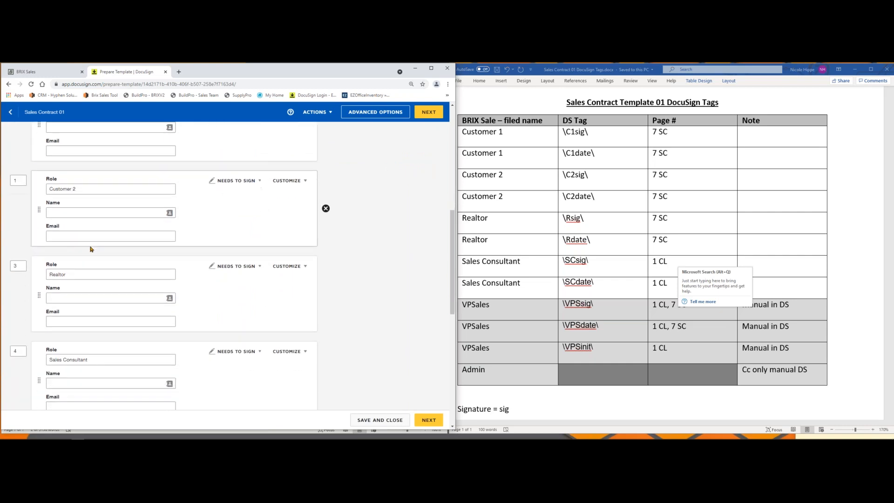
{"action": "scroll", "coordinate": [101, 239], "scroll_direction": "down", "scroll_amount": 2}
{"action": "scroll", "coordinate": [194, 235], "scroll_direction": "down", "scroll_amount": 2}
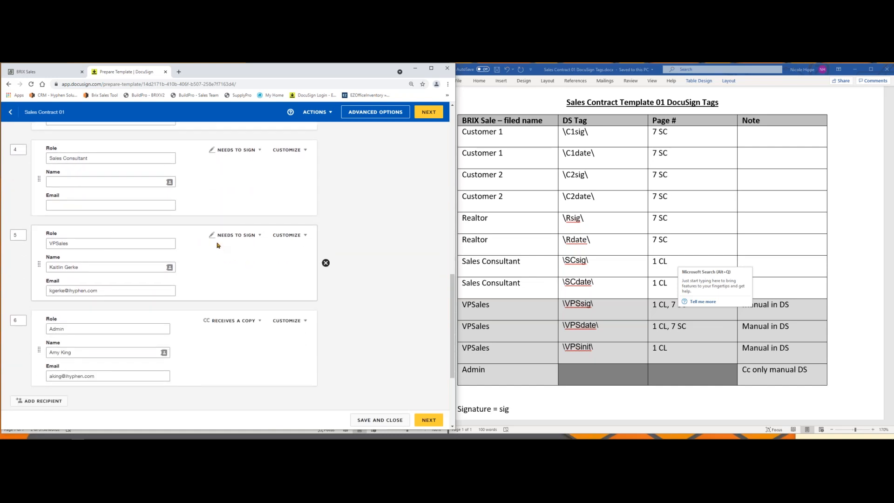
{"action": "scroll", "coordinate": [252, 242], "scroll_direction": "down", "scroll_amount": 1}
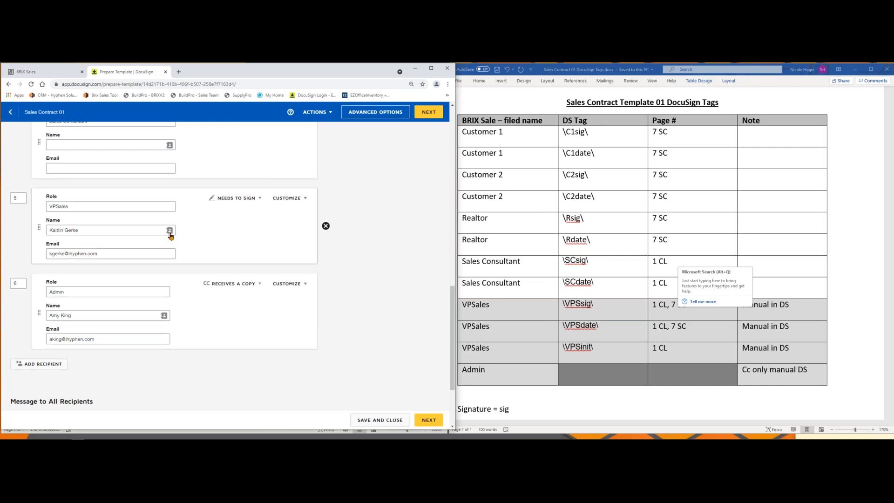
{"action": "scroll", "coordinate": [170, 236], "scroll_direction": "down", "scroll_amount": 1}
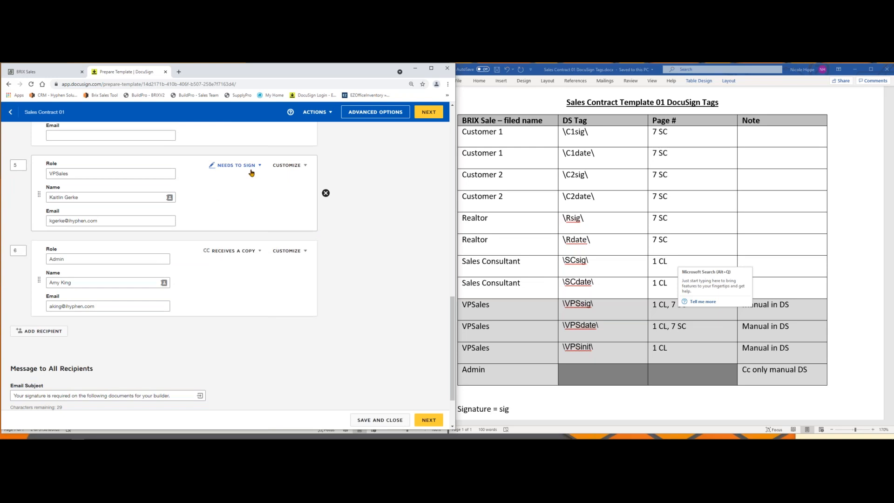
Step: Choose Receives a Copy as the Admin recipient's action and review the email subject and message to all recipients
{"action": "scroll", "coordinate": [134, 242], "scroll_direction": "down", "scroll_amount": 1}
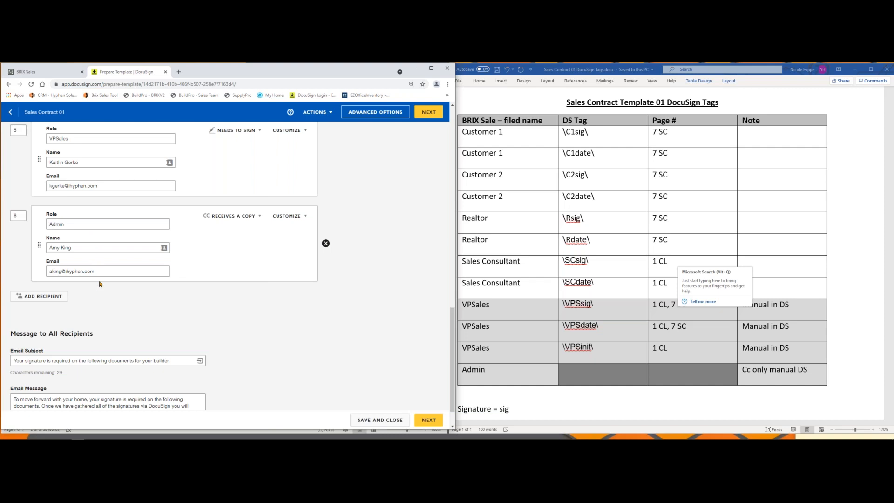
{"action": "left_click", "coordinate": [256, 216]}
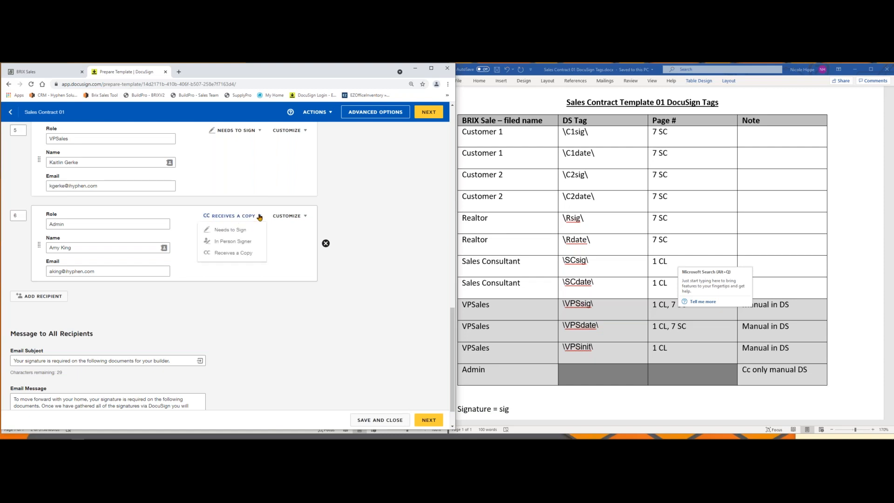
{"action": "left_click", "coordinate": [246, 255]}
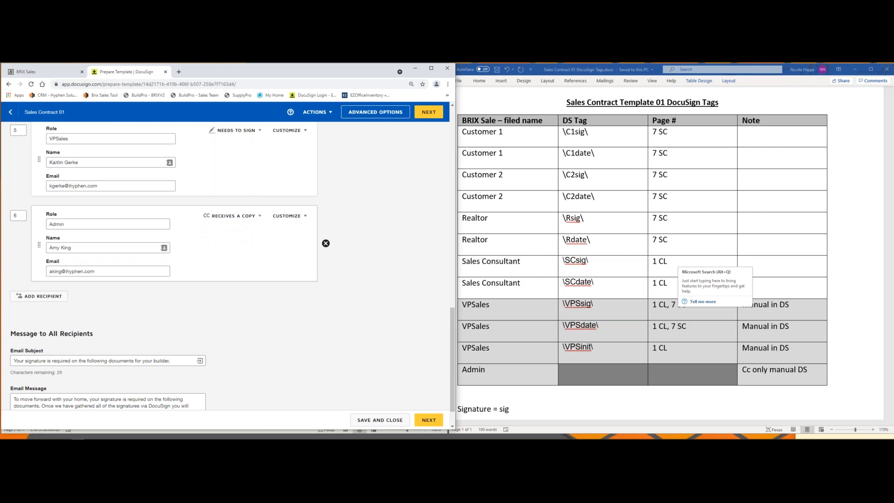
{"action": "scroll", "coordinate": [228, 270], "scroll_direction": "down", "scroll_amount": 1}
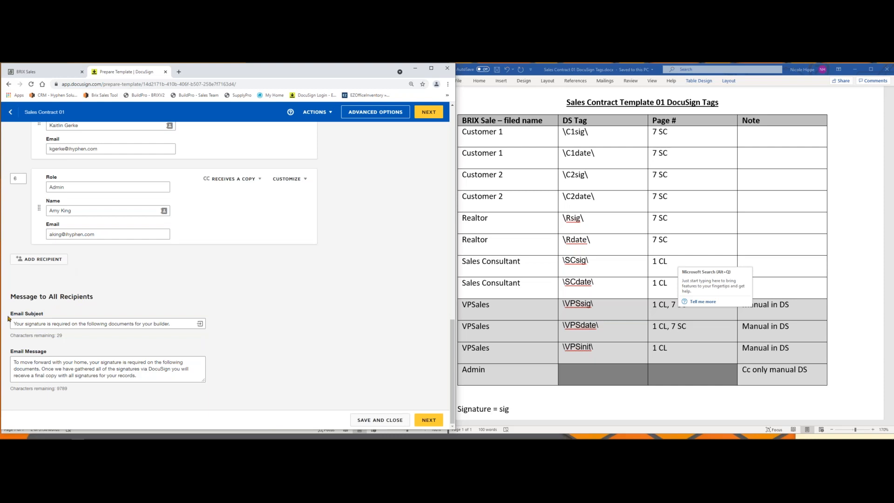
{"action": "left_click", "coordinate": [178, 325]}
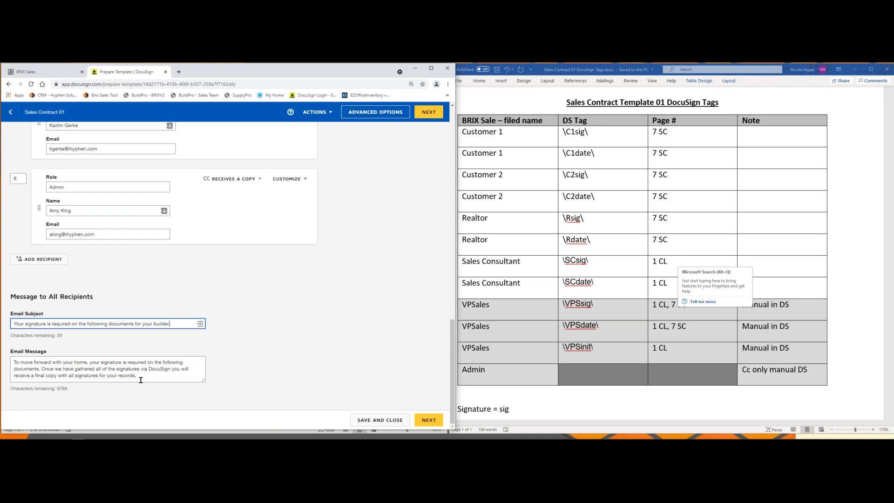
Step: View the signing order diagram for the template's recipients and close it
{"action": "scroll", "coordinate": [318, 270], "scroll_direction": "up", "scroll_amount": 8}
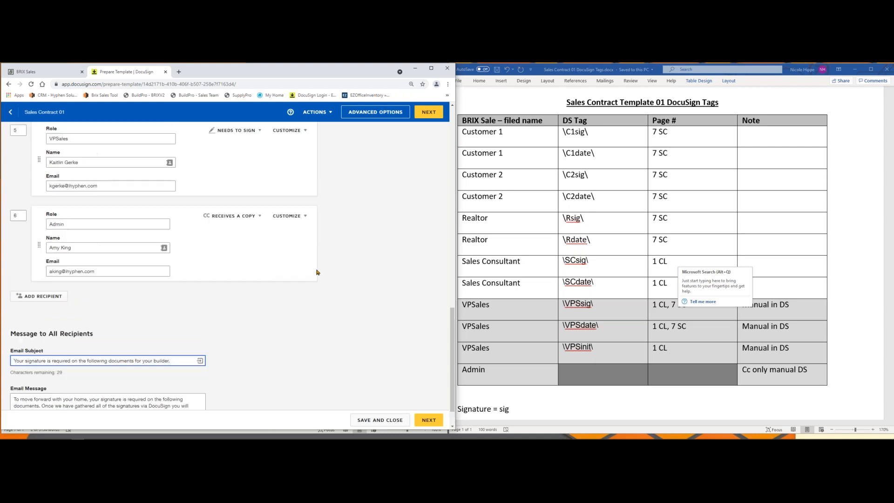
{"action": "scroll", "coordinate": [318, 270], "scroll_direction": "up", "scroll_amount": 5}
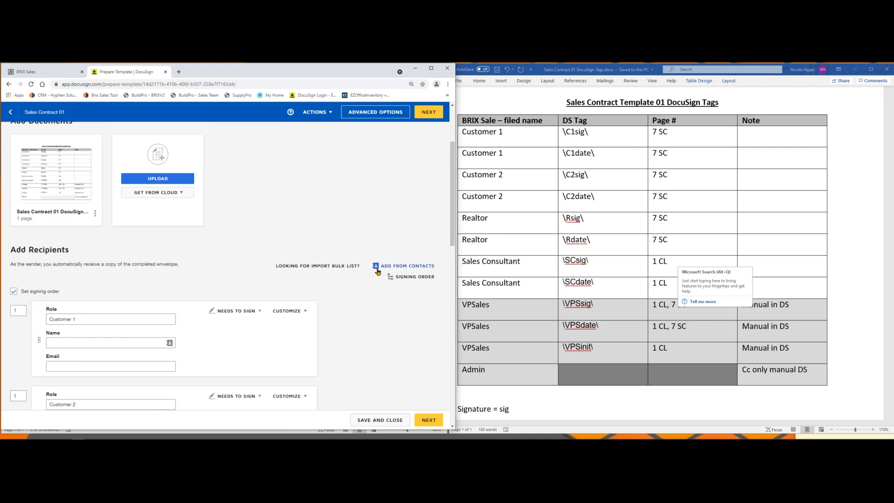
{"action": "left_click", "coordinate": [426, 277]}
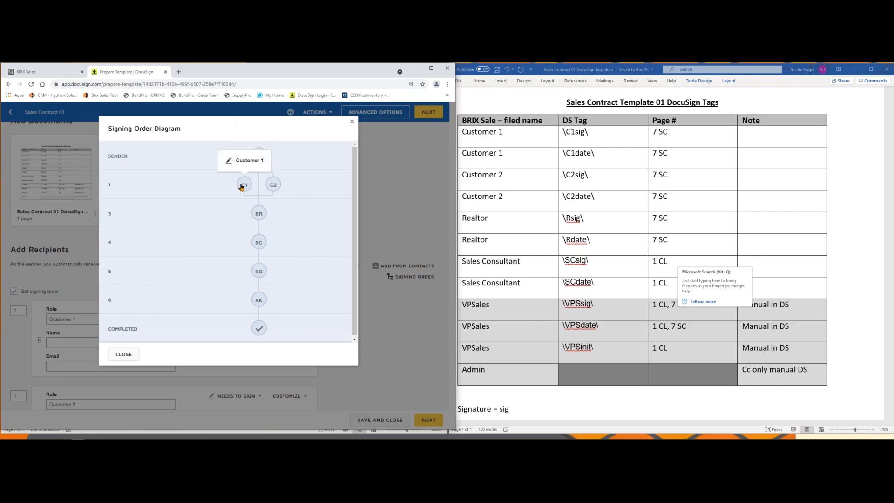
{"action": "left_click", "coordinate": [121, 355]}
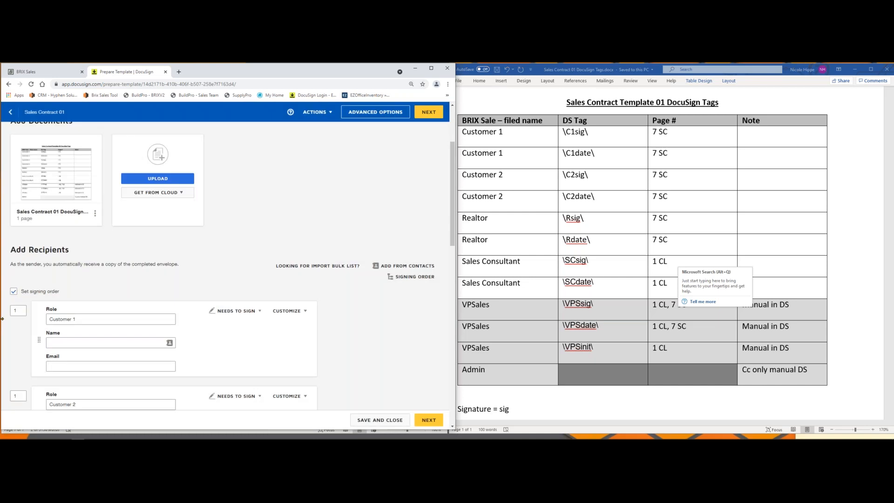
Step: Set the signing order number of the Customer 2 recipient to 2
{"action": "scroll", "coordinate": [15, 327], "scroll_direction": "down", "scroll_amount": 3}
{"action": "left_click", "coordinate": [18, 290]}
{"action": "key", "text": "BackSpace"}
{"action": "type", "text": "2"}
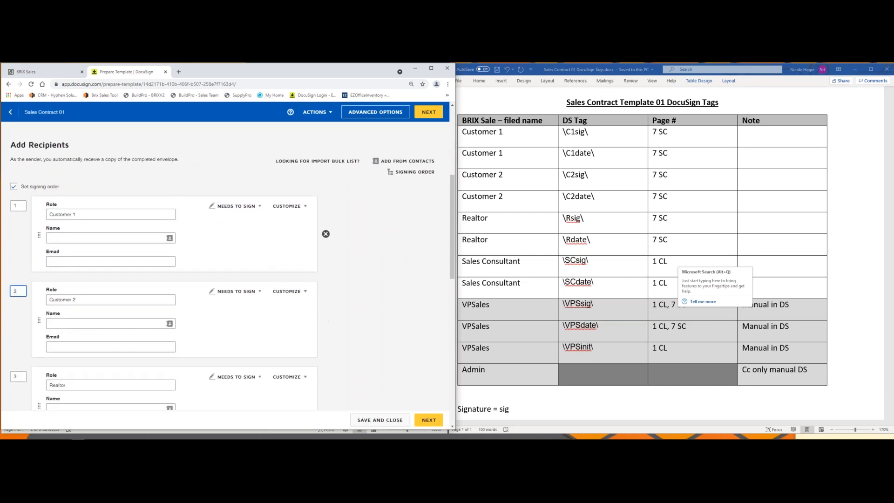
Step: Check the signing order diagram again to review the sequence from the sender through all recipients, and close it
{"action": "left_click", "coordinate": [422, 171]}
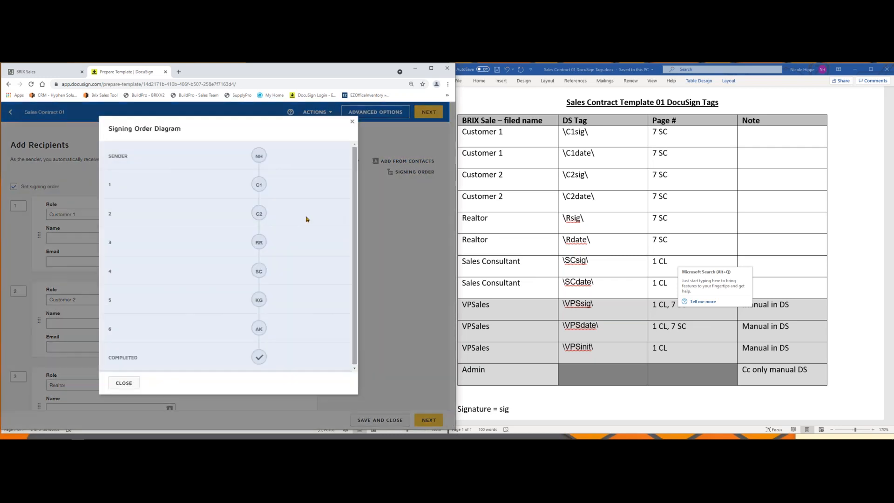
{"action": "mouse_move", "coordinate": [259, 300]}
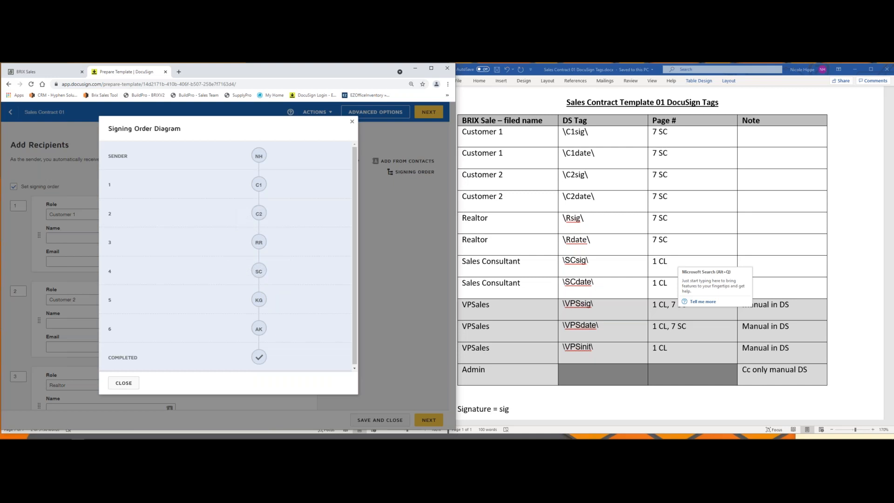
{"action": "left_click", "coordinate": [352, 122]}
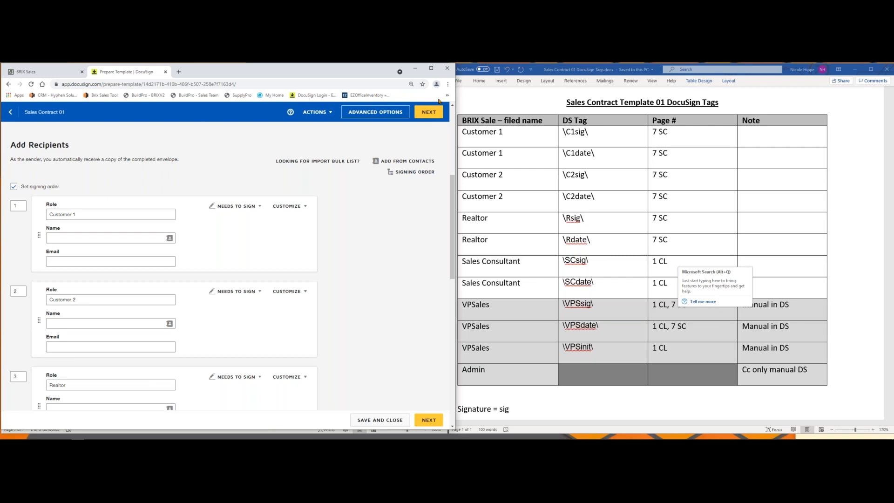
Step: Proceed to the template's fields and add a Signature field for Customer 1, AutoPlaced at the \C1sig\ tag copied from the tags document
{"action": "left_click", "coordinate": [433, 114]}
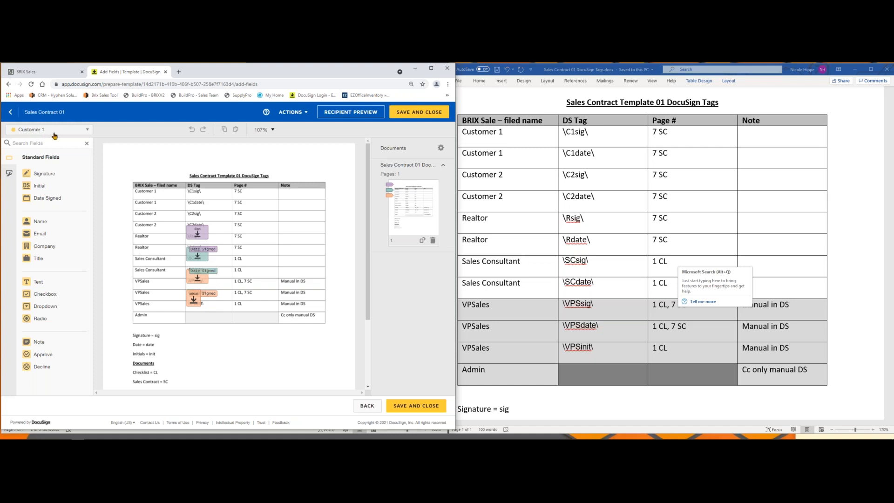
{"action": "mouse_move", "coordinate": [42, 174]}
{"action": "left_mouse_down"}
{"action": "mouse_move", "coordinate": [219, 172]}
{"action": "mouse_move", "coordinate": [331, 155]}
{"action": "left_mouse_up"}
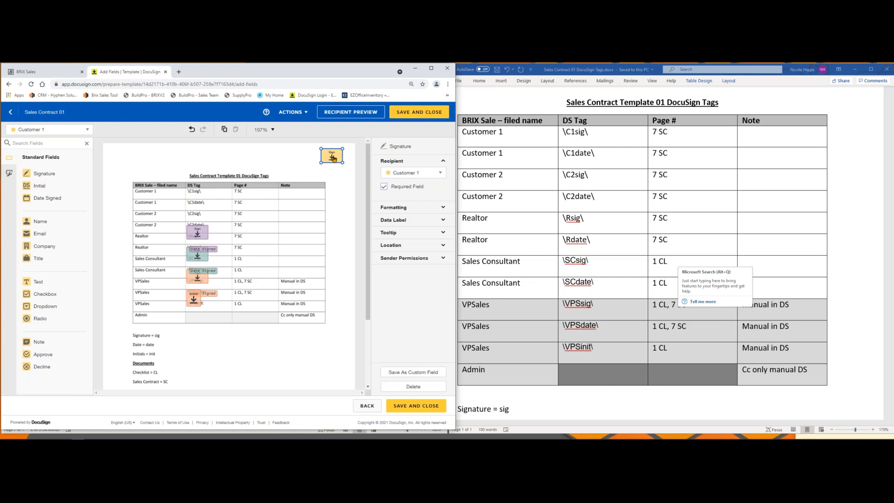
{"action": "left_click", "coordinate": [403, 246]}
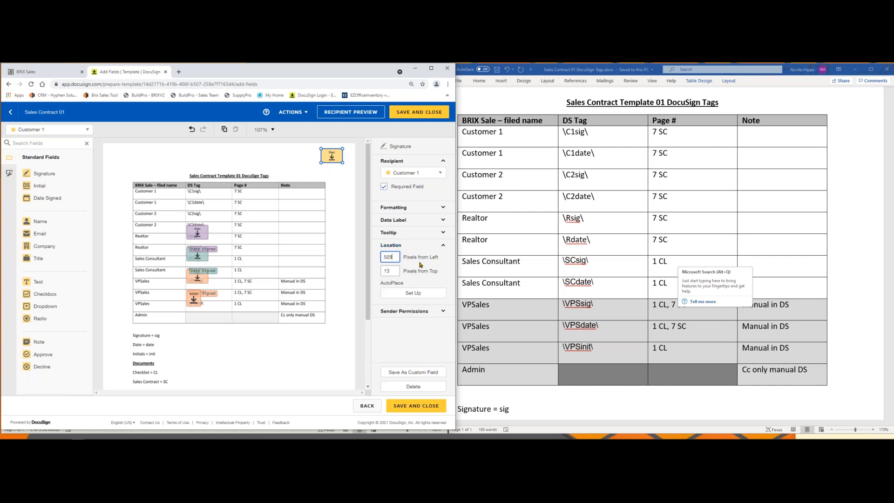
{"action": "left_click", "coordinate": [418, 293]}
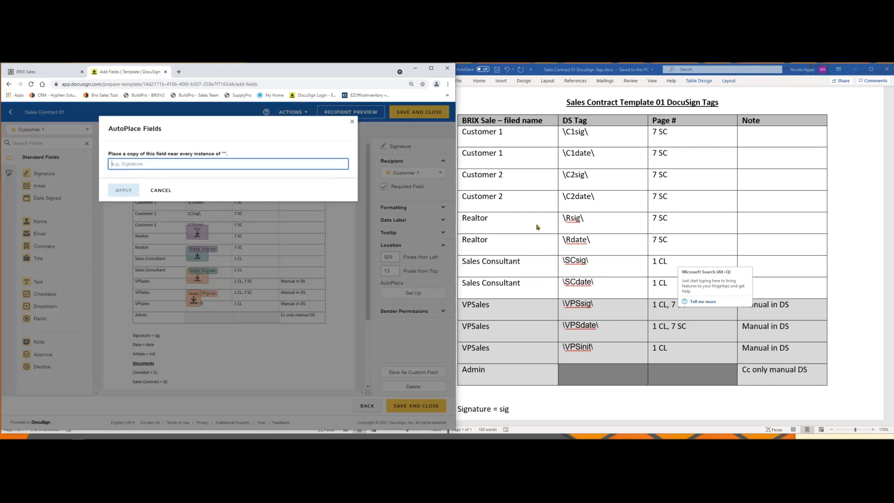
{"action": "left_click", "coordinate": [588, 135]}
{"action": "left_click_drag", "start_coordinate": [588, 135], "coordinate": [561, 132]}
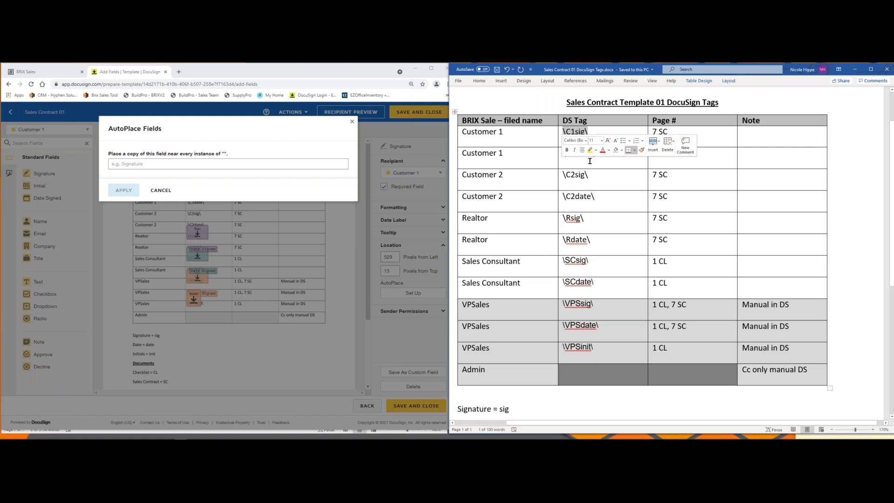
{"action": "left_click", "coordinate": [224, 163]}
{"action": "key", "text": "ctrl+v"}
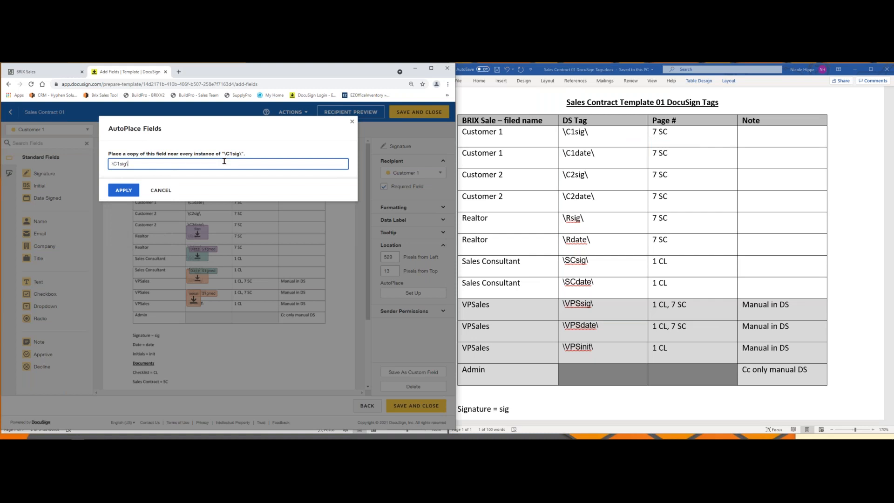
{"action": "left_click", "coordinate": [127, 190]}
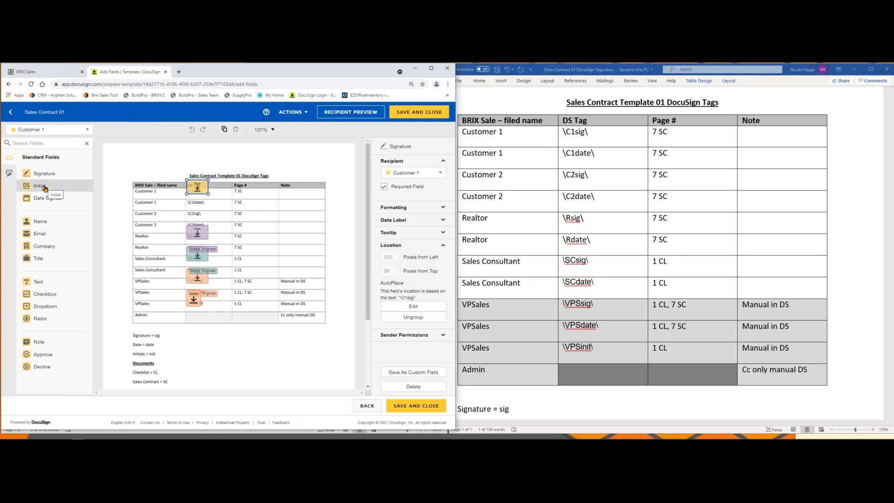
Step: Add a Date Signed field for Customer 1 and AutoPlace it at the \C1date\ tag
{"action": "left_click_drag", "start_coordinate": [47, 198], "coordinate": [297, 158]}
{"action": "left_click", "coordinate": [413, 264]}
{"action": "left_click", "coordinate": [165, 164]}
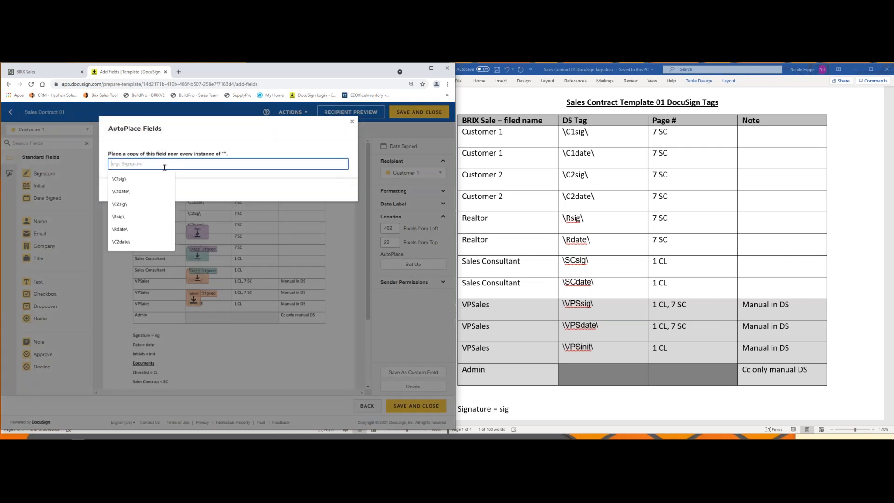
{"action": "left_click", "coordinate": [150, 192]}
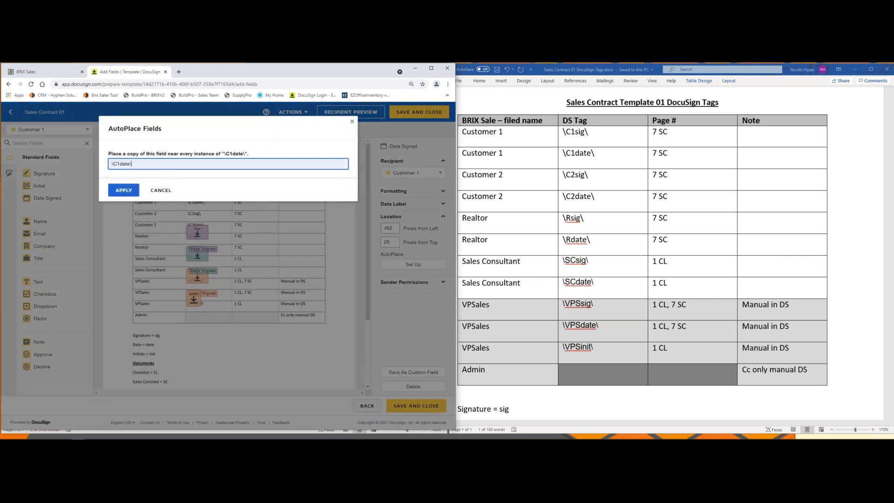
{"action": "left_click", "coordinate": [122, 191]}
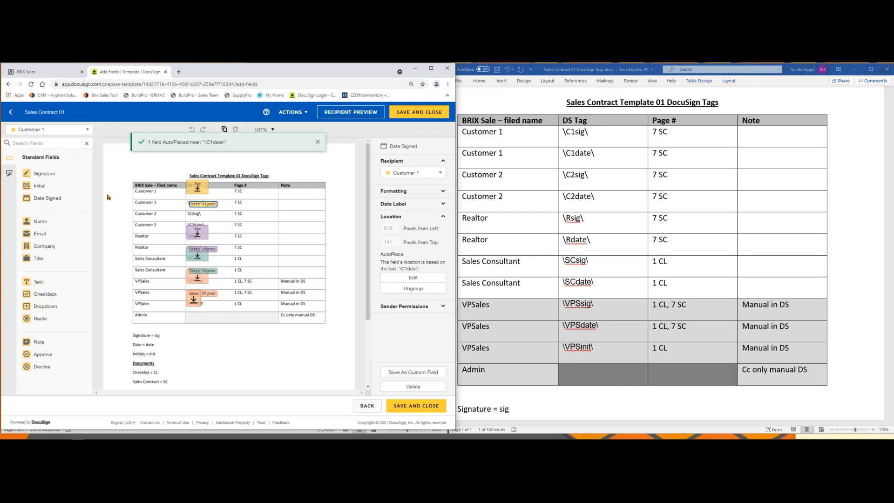
Step: Add a Signature field for the Customer 2 recipient and AutoPlace it at the \C2sig\ tag
{"action": "left_click", "coordinate": [45, 130]}
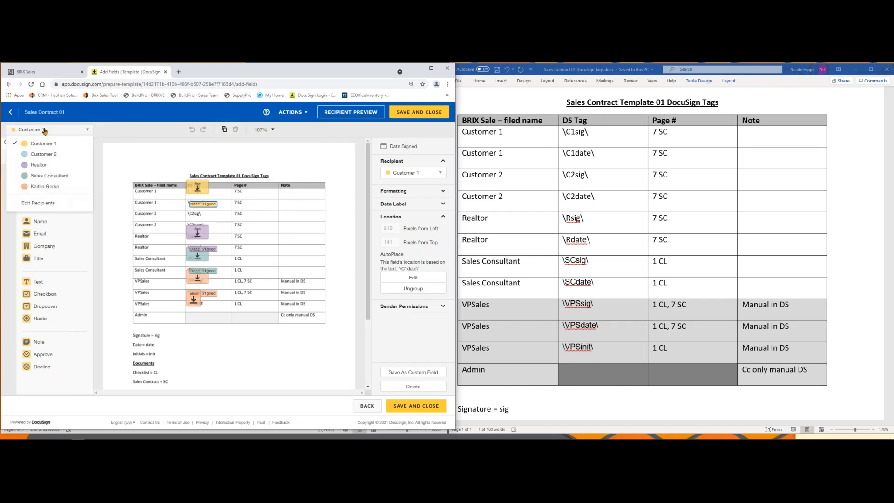
{"action": "left_click", "coordinate": [43, 154]}
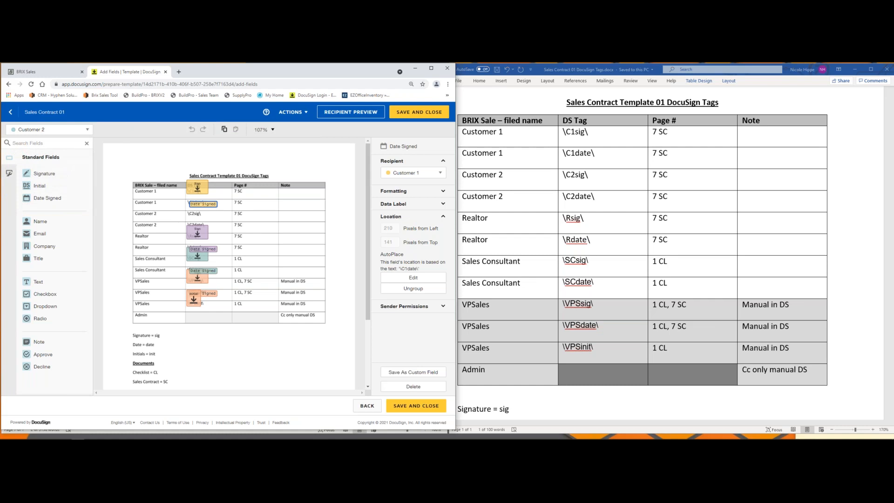
{"action": "left_click_drag", "start_coordinate": [44, 173], "coordinate": [302, 170]}
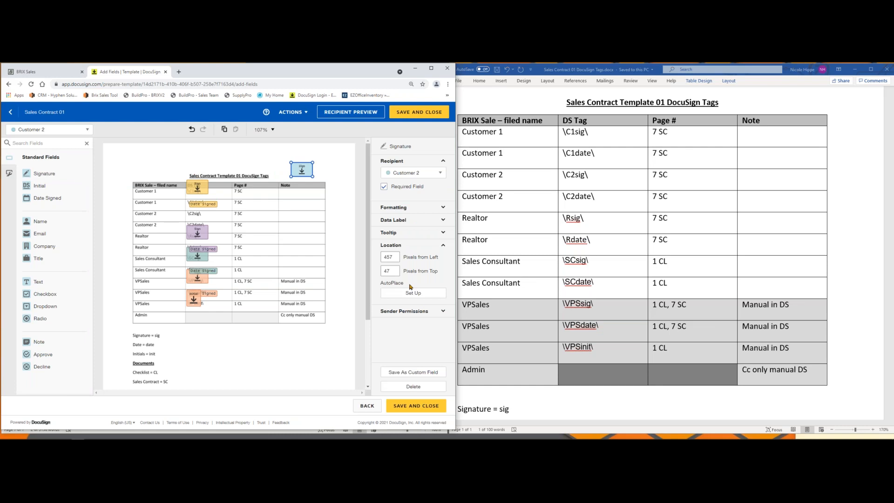
{"action": "left_click", "coordinate": [411, 292]}
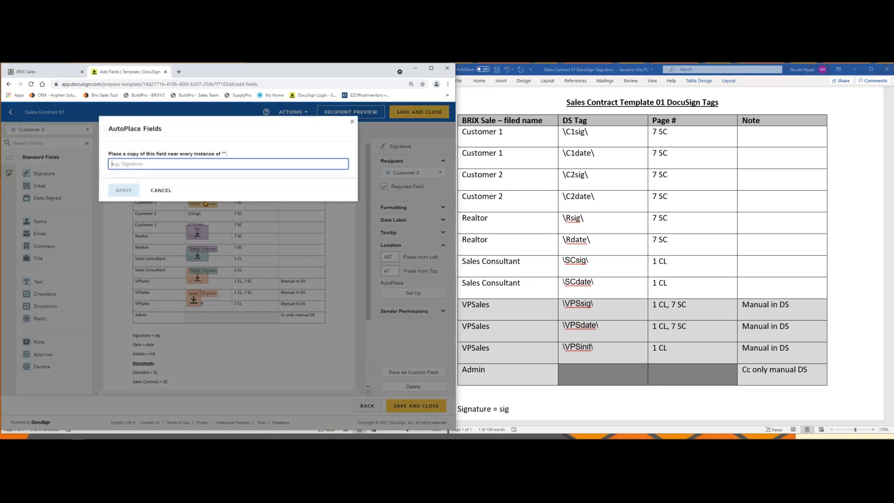
{"action": "left_click", "coordinate": [147, 163]}
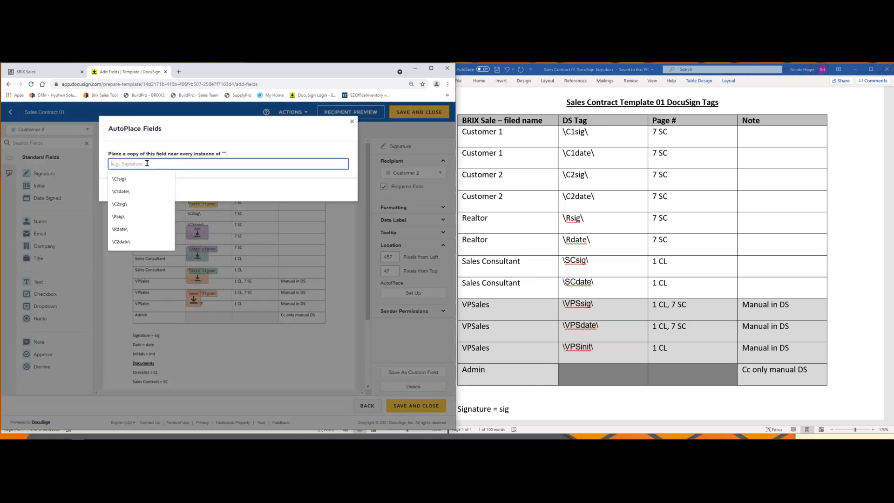
{"action": "left_click", "coordinate": [120, 205]}
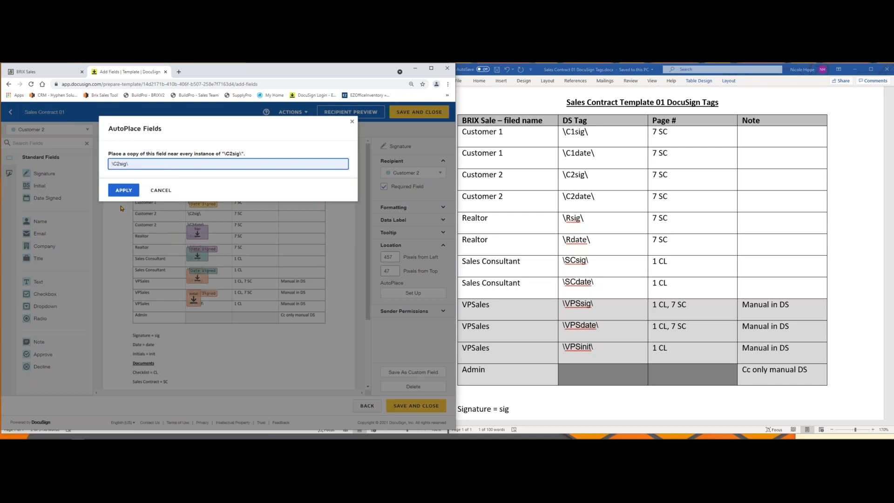
{"action": "left_click", "coordinate": [124, 190]}
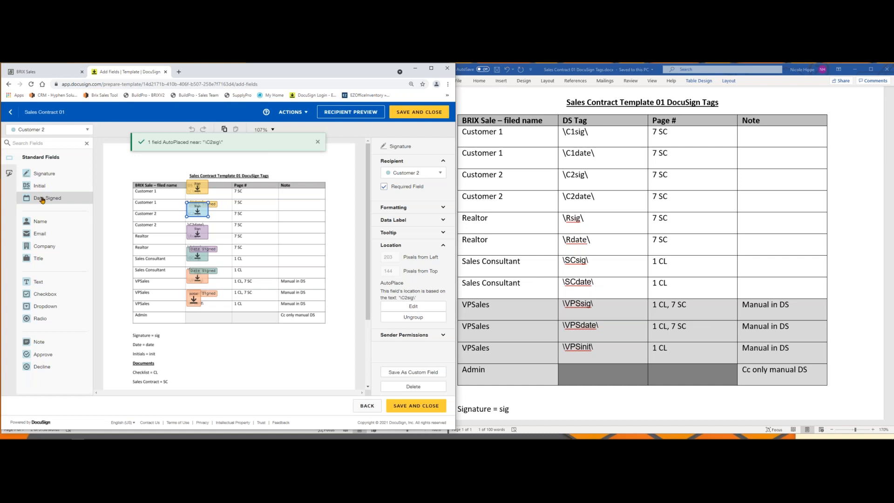
Step: Add a Date Signed field for Customer 2 and AutoPlace it at the \C2date\ tag
{"action": "left_click_drag", "start_coordinate": [42, 199], "coordinate": [302, 171]}
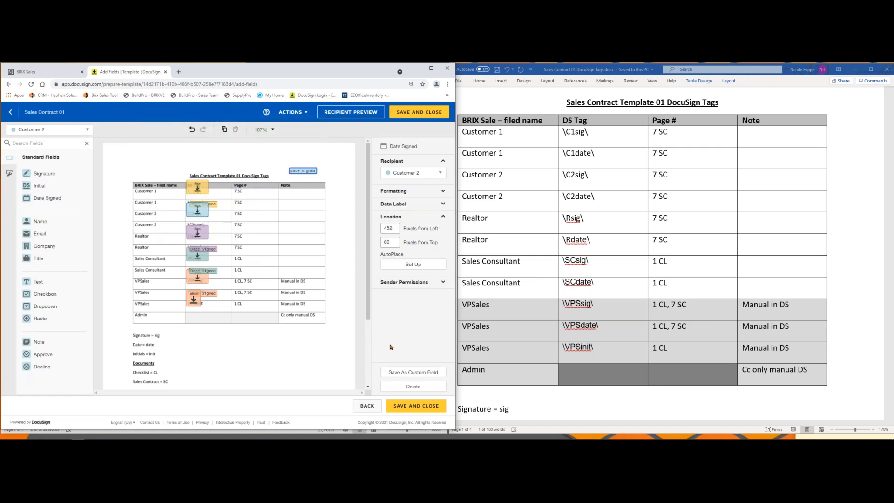
{"action": "left_click", "coordinate": [413, 263]}
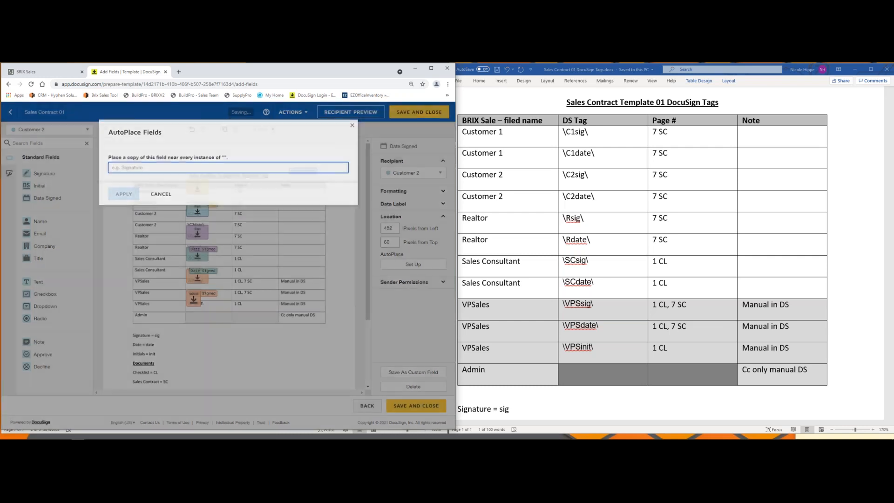
{"action": "left_click", "coordinate": [191, 162]}
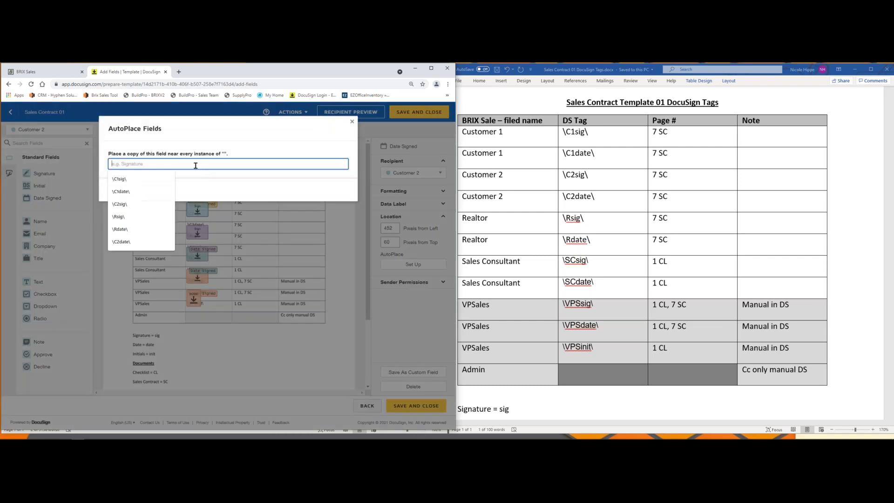
{"action": "left_click", "coordinate": [130, 241]}
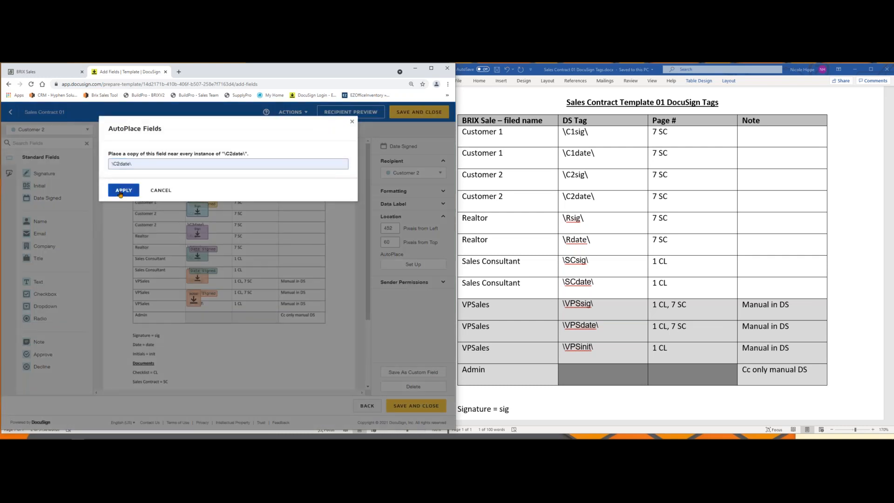
{"action": "left_click", "coordinate": [118, 188]}
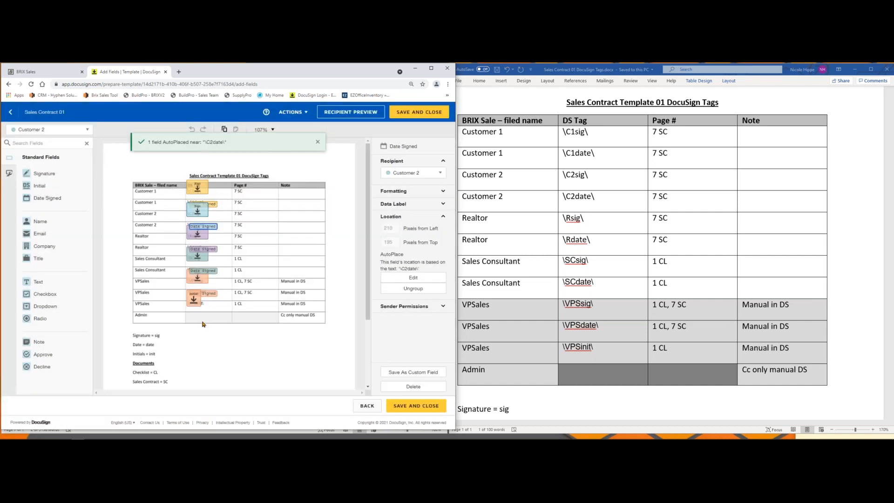
Step: Save and close the template, and copy the template ID from the details of Sales Contract 01
{"action": "left_click", "coordinate": [56, 131]}
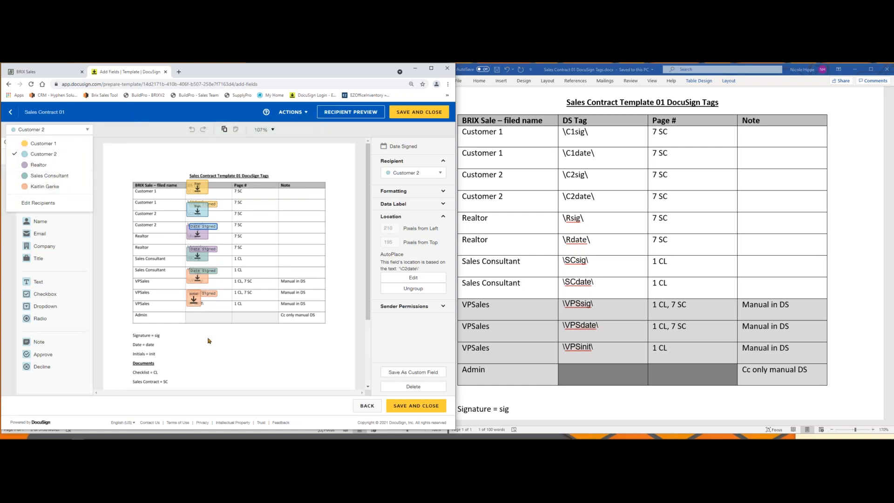
{"action": "left_click", "coordinate": [426, 115]}
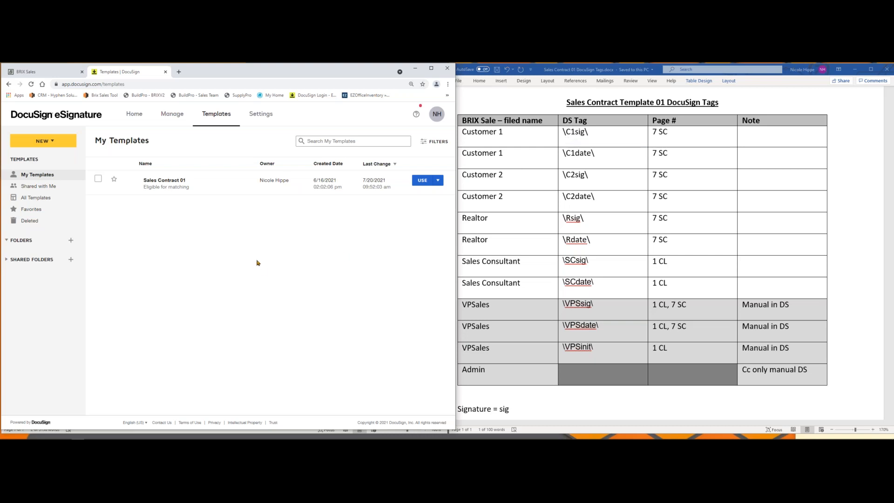
{"action": "left_click", "coordinate": [159, 181]}
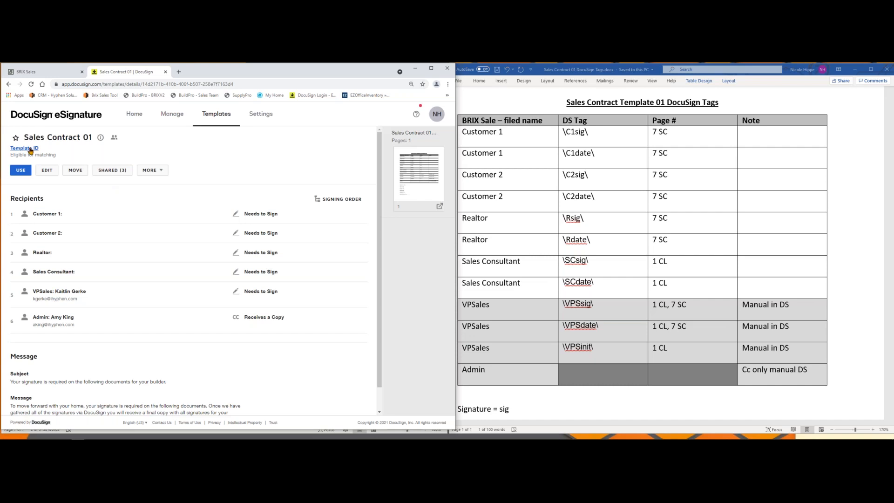
{"action": "left_click", "coordinate": [27, 150]}
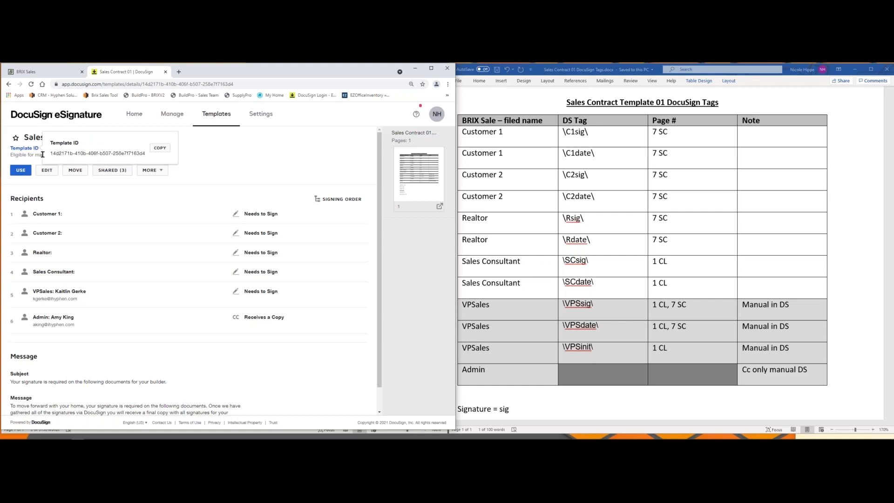
{"action": "left_click", "coordinate": [160, 148]}
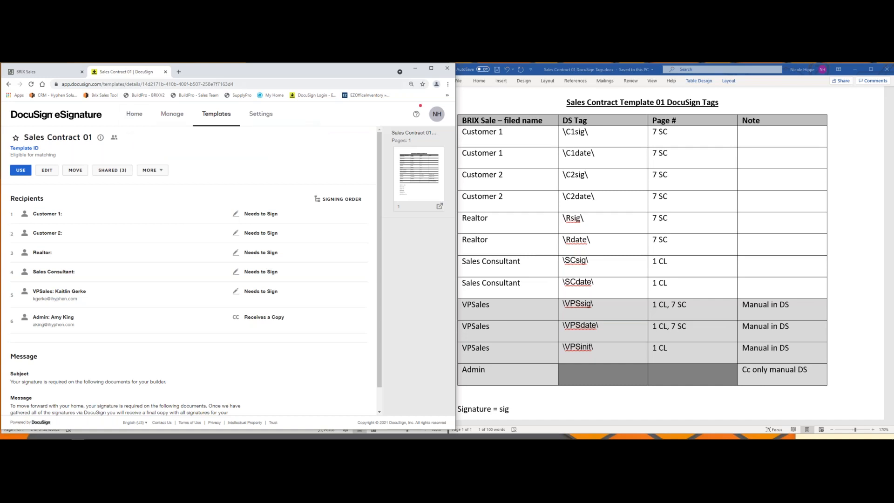
{"action": "left_click", "coordinate": [431, 68]}
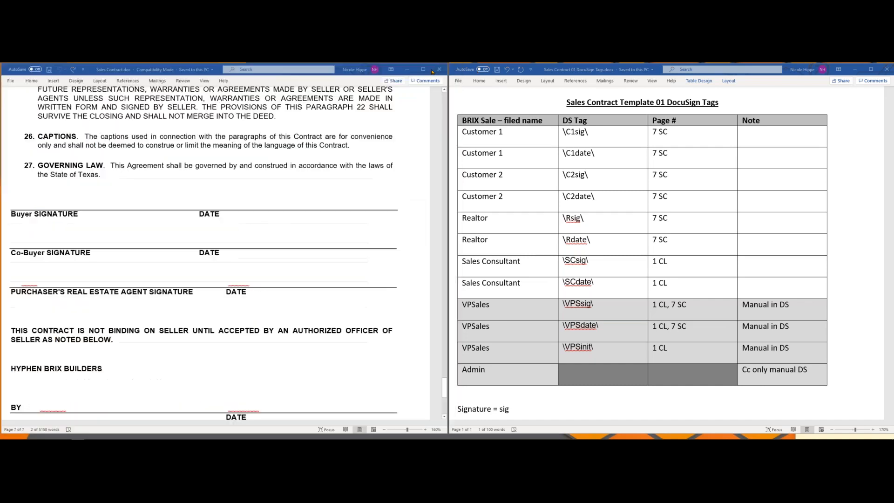
{"action": "left_click", "coordinate": [36, 69]}
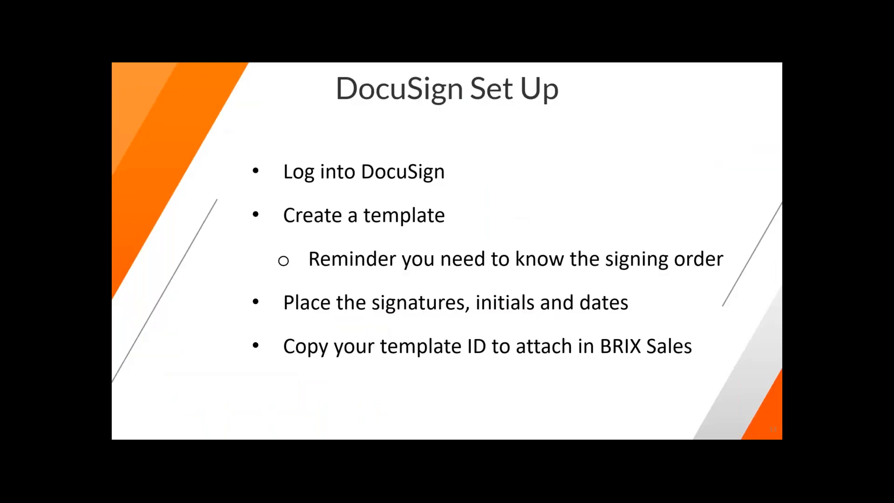
{"action": "key", "text": "Right"}
{"action": "key", "text": "Right"}
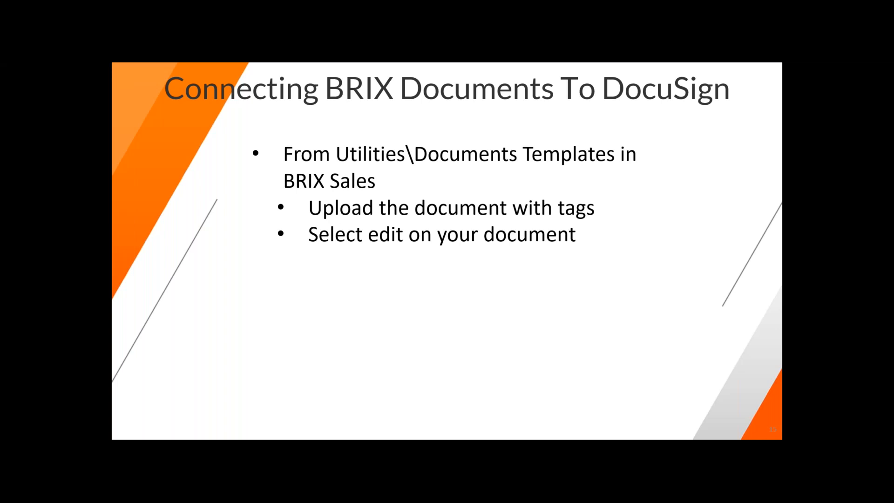
{"action": "key", "text": "Right"}
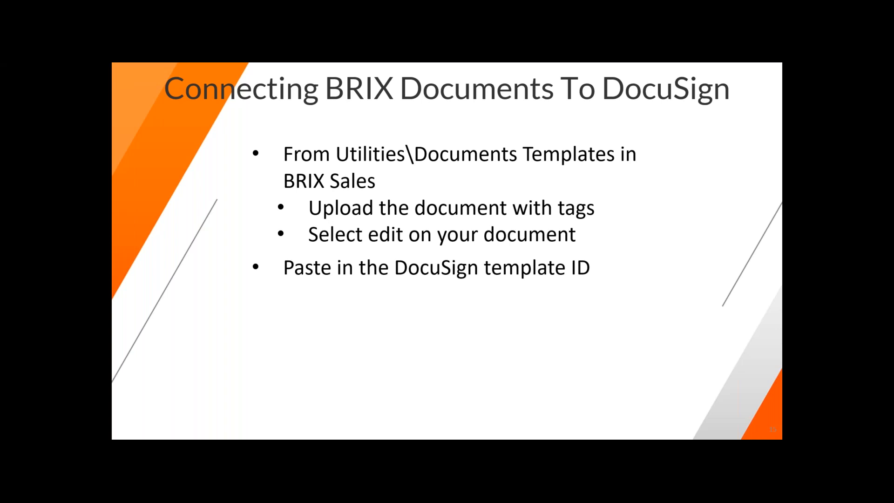
{"action": "key", "text": "Right"}
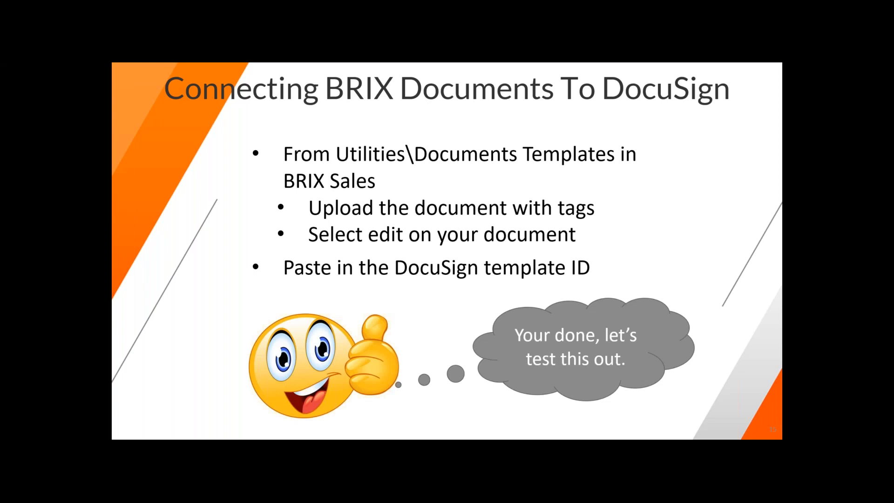
Step: Switch to BRIX Sales, go to Document Templates and open the file upload for the Sales Contract document
{"action": "key", "text": "alt+Tab"}
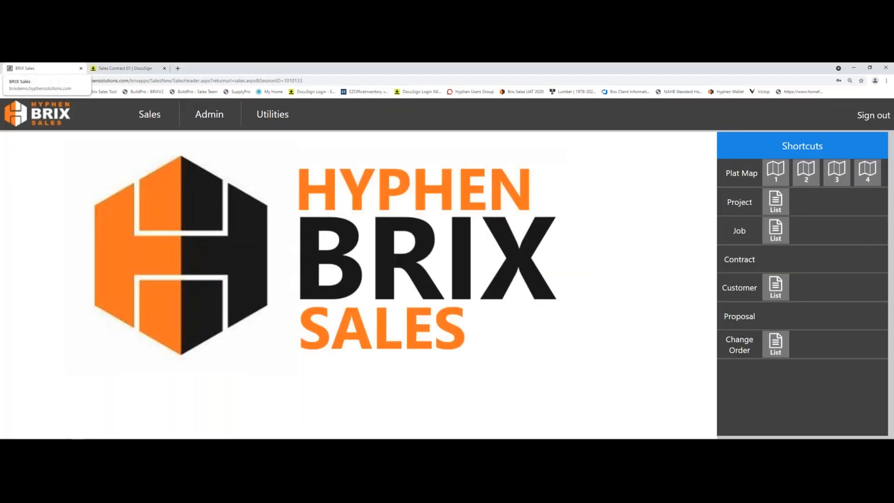
{"action": "left_click", "coordinate": [260, 118]}
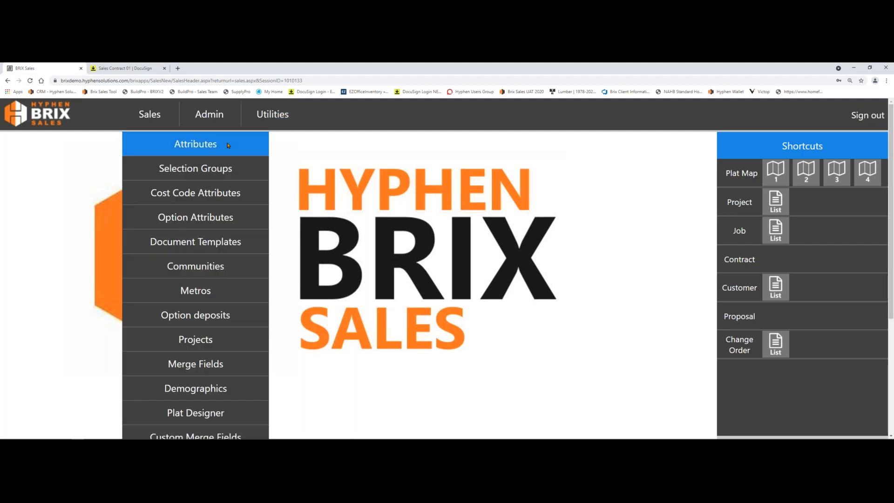
{"action": "left_click", "coordinate": [220, 243]}
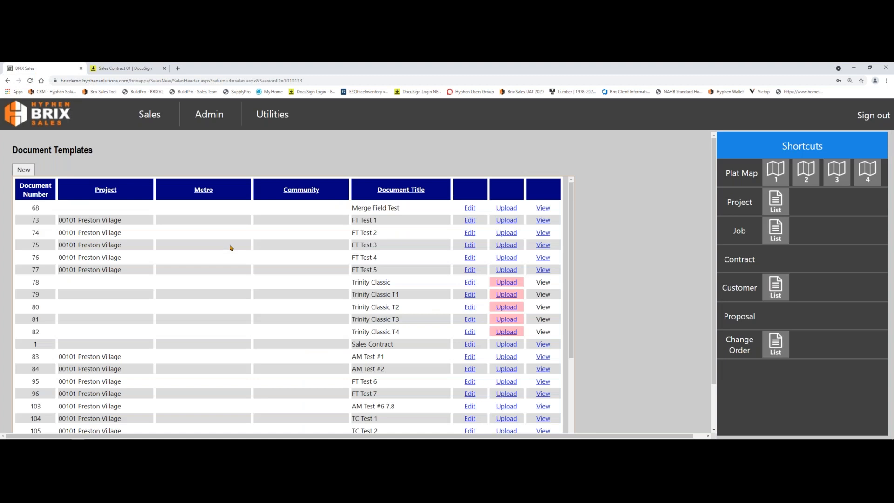
{"action": "scroll", "coordinate": [228, 247], "scroll_direction": "down", "scroll_amount": 3}
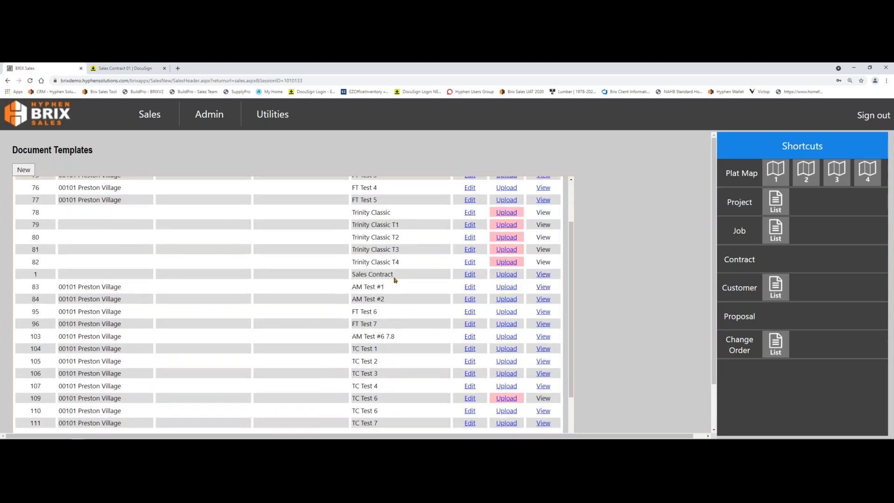
{"action": "left_click", "coordinate": [514, 276]}
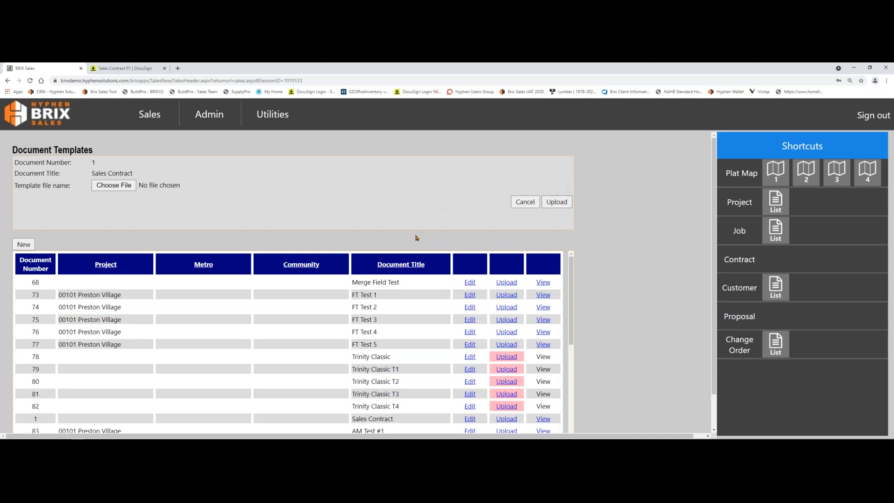
Step: Open the Sales Contract document template for editing and select the contents of its DocuSign Template ID
{"action": "scroll", "coordinate": [417, 237], "scroll_direction": "down", "scroll_amount": 1}
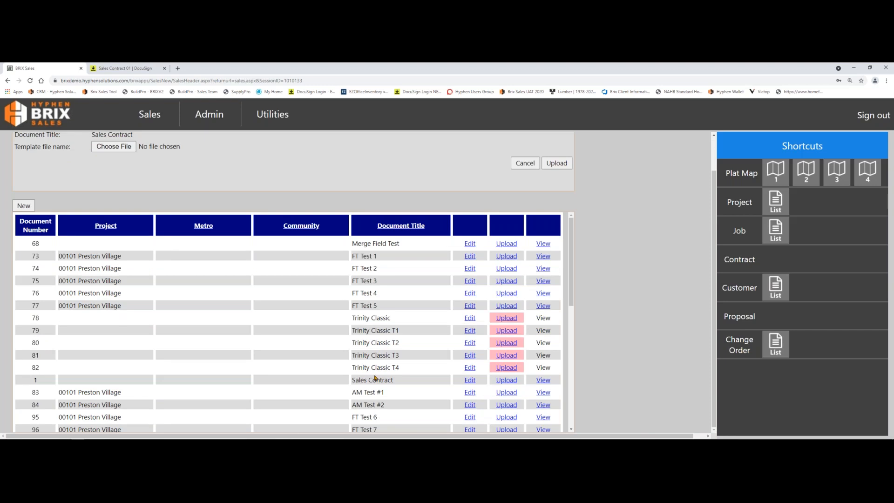
{"action": "left_click", "coordinate": [471, 380]}
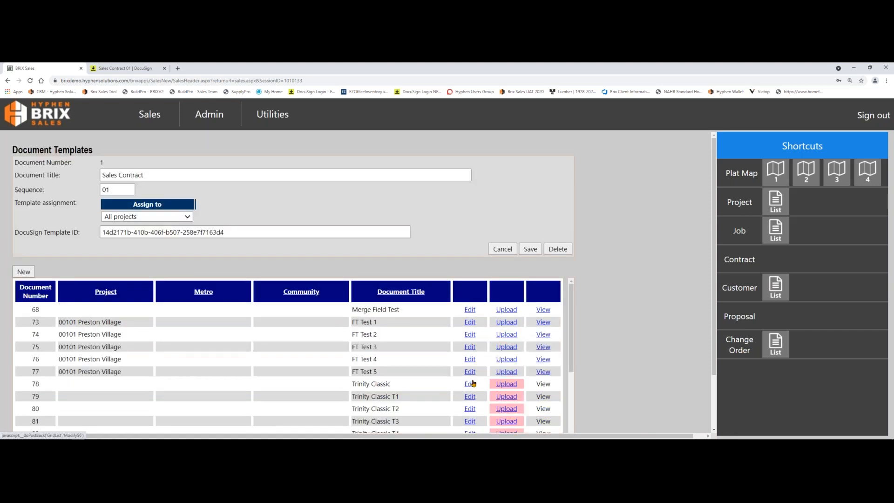
{"action": "left_click", "coordinate": [242, 232]}
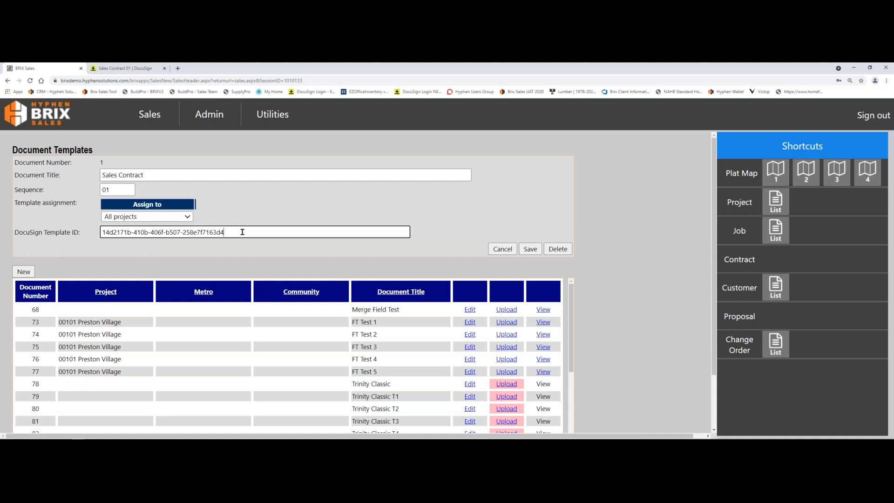
{"action": "left_click_drag", "start_coordinate": [242, 231], "coordinate": [100, 232]}
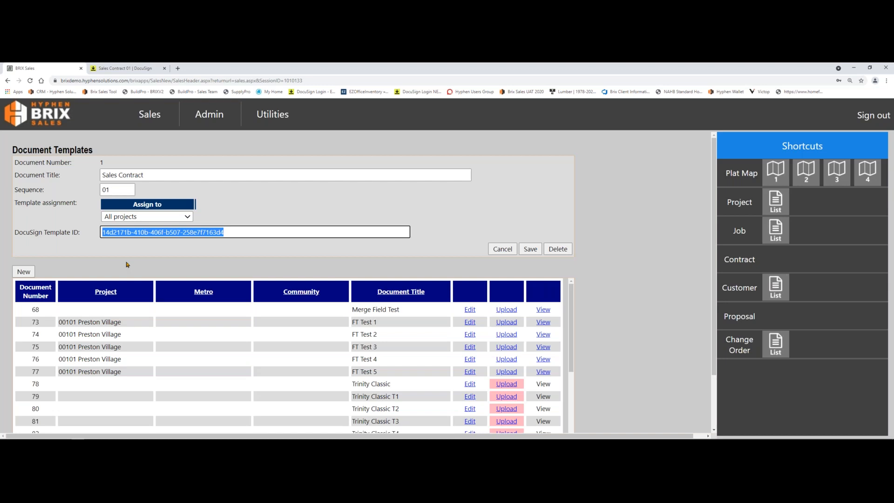
{"action": "right_click", "coordinate": [256, 225]}
{"action": "left_click_drag", "start_coordinate": [237, 233], "coordinate": [78, 236]}
{"action": "right_click", "coordinate": [238, 231]}
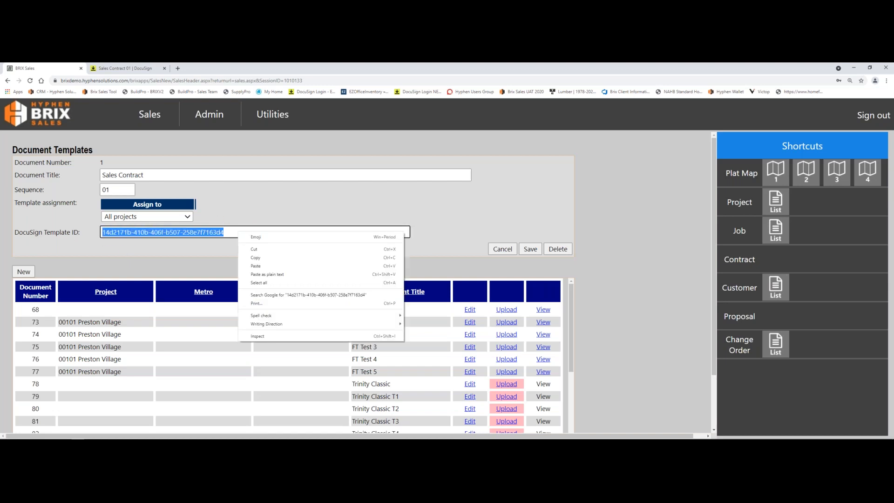
{"action": "left_click", "coordinate": [214, 266]}
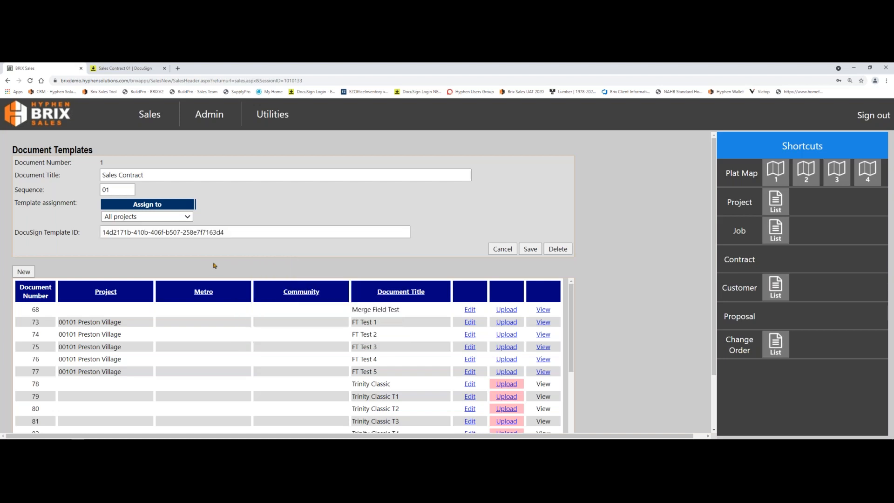
{"action": "left_click", "coordinate": [230, 234]}
Step: Open the Customers area of Sales
{"action": "left_click", "coordinate": [152, 117]}
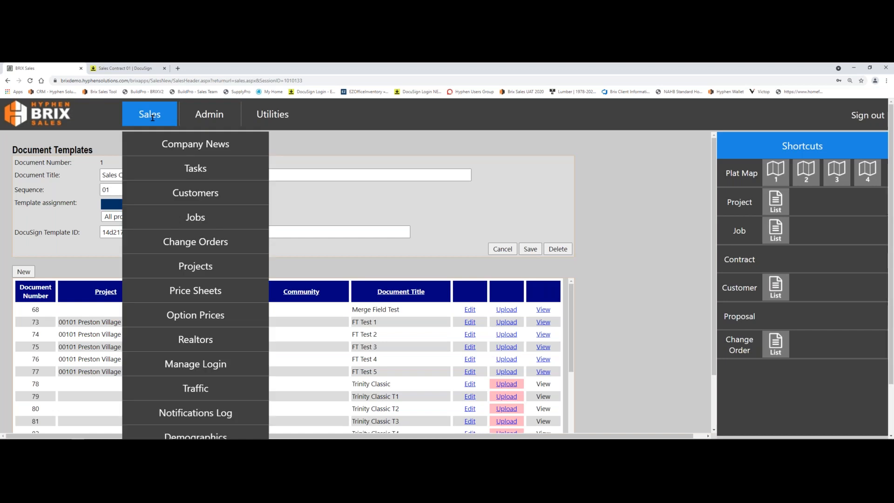
{"action": "left_click", "coordinate": [184, 187]}
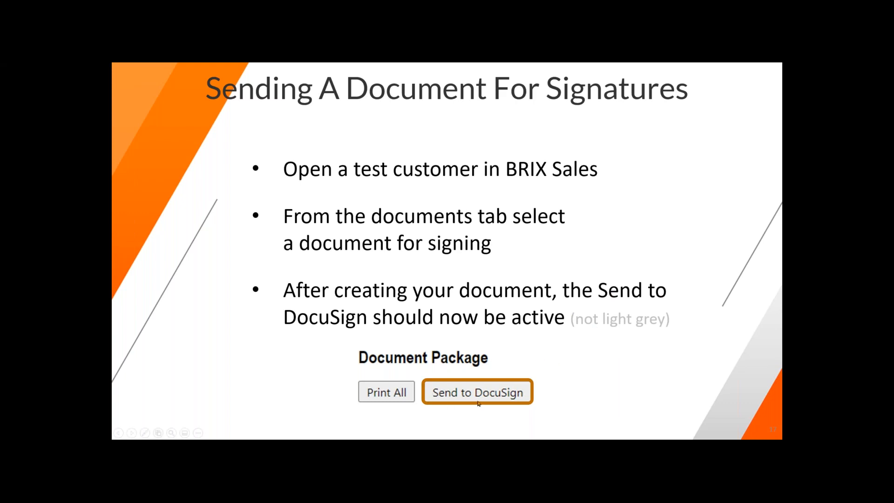
Step: Switch to BRIX Sales, filter the customer list by the test customer's last name and open their Cottonwood Place record registered 07/07/21
{"action": "key", "text": "alt+Tab"}
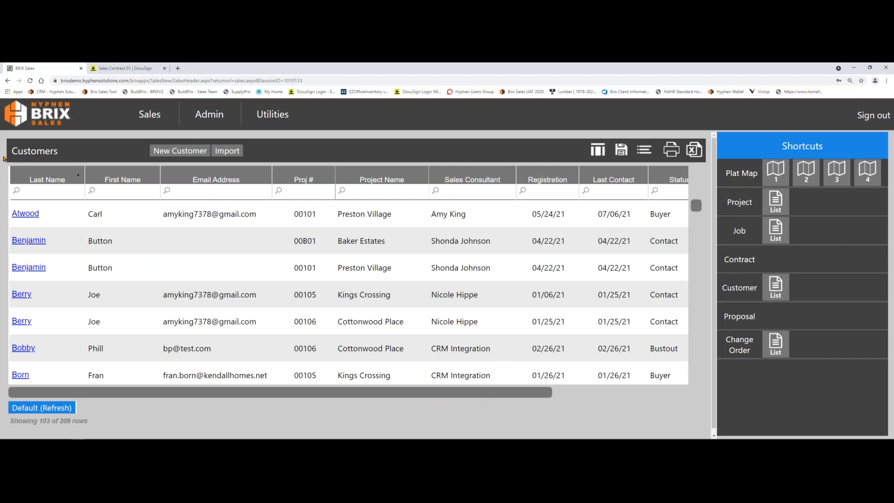
{"action": "left_click", "coordinate": [38, 193]}
{"action": "type", "text": "clark"}
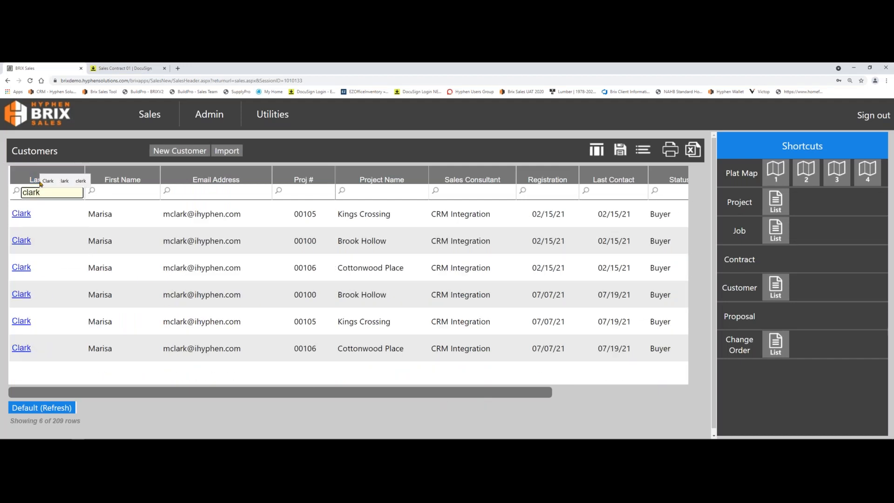
{"action": "left_click", "coordinate": [18, 347]}
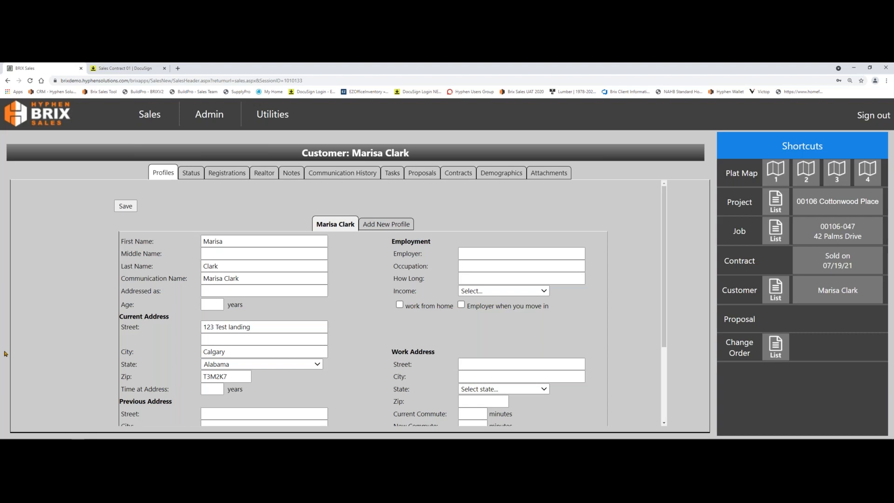
Step: Sort the customer's contracts by date sold, newest first, and open the contract for job 00106-047
{"action": "left_click", "coordinate": [447, 173]}
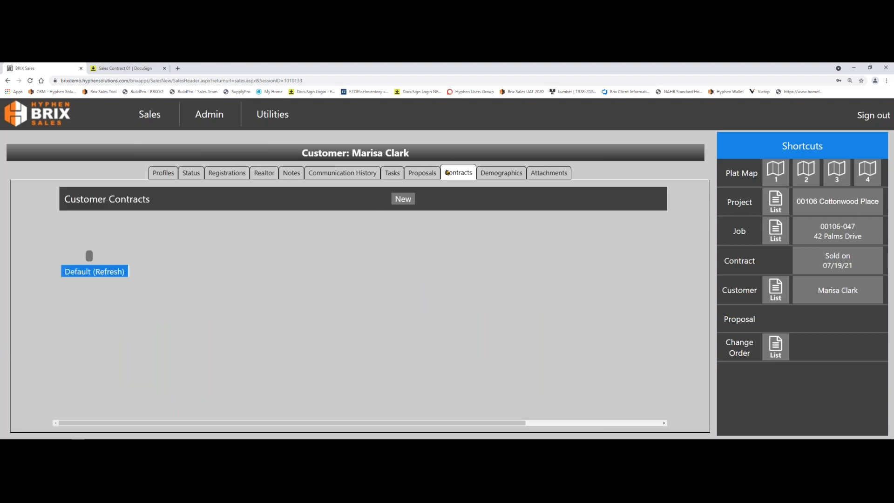
{"action": "left_click", "coordinate": [537, 227]}
{"action": "left_click", "coordinate": [537, 226]}
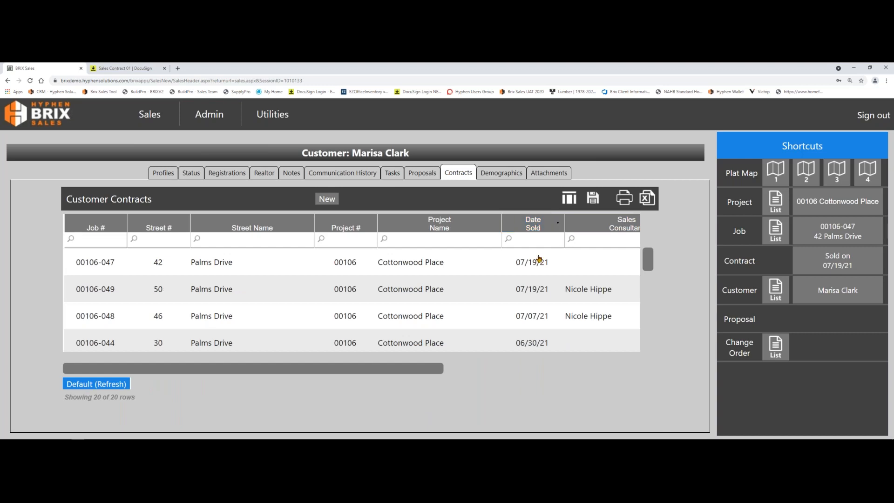
{"action": "left_click", "coordinate": [86, 261]}
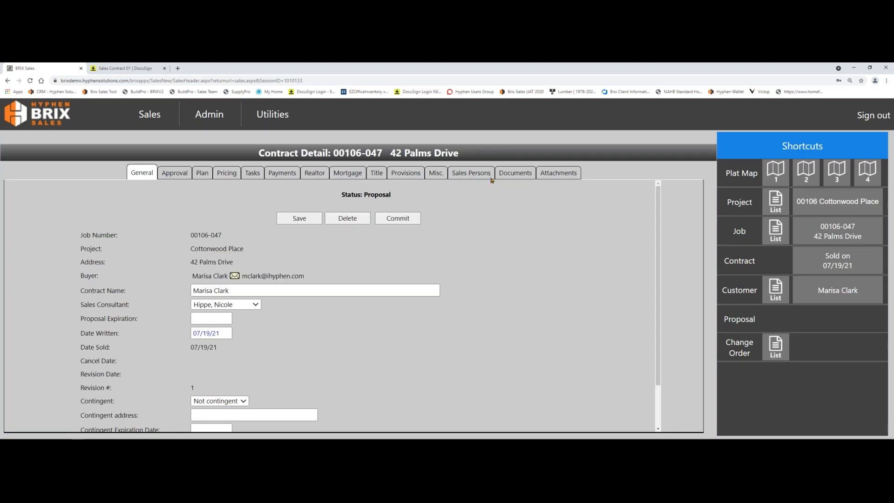
Step: Create the Warranty Addendum from the contract's documents and close its document package
{"action": "left_click", "coordinate": [521, 175]}
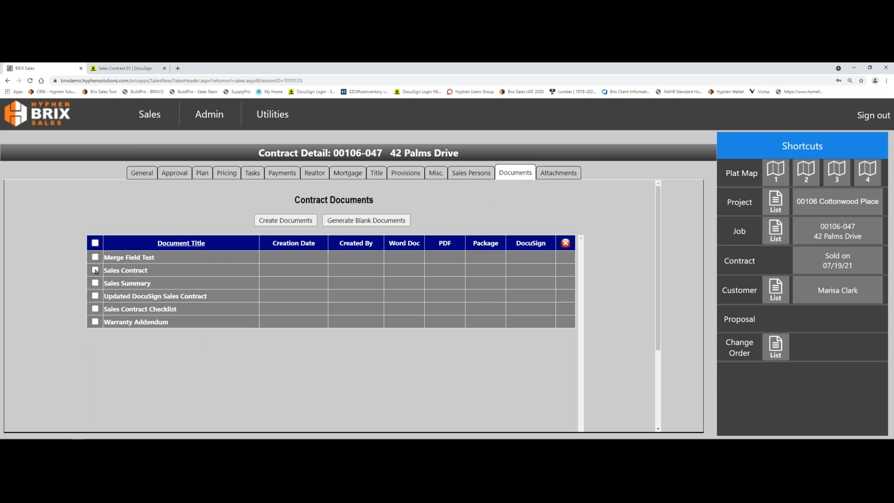
{"action": "left_click", "coordinate": [94, 325]}
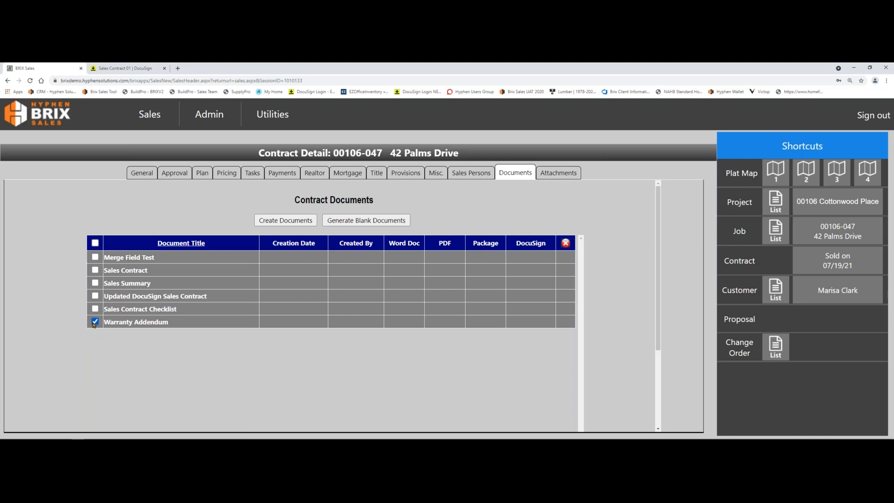
{"action": "left_click", "coordinate": [301, 222]}
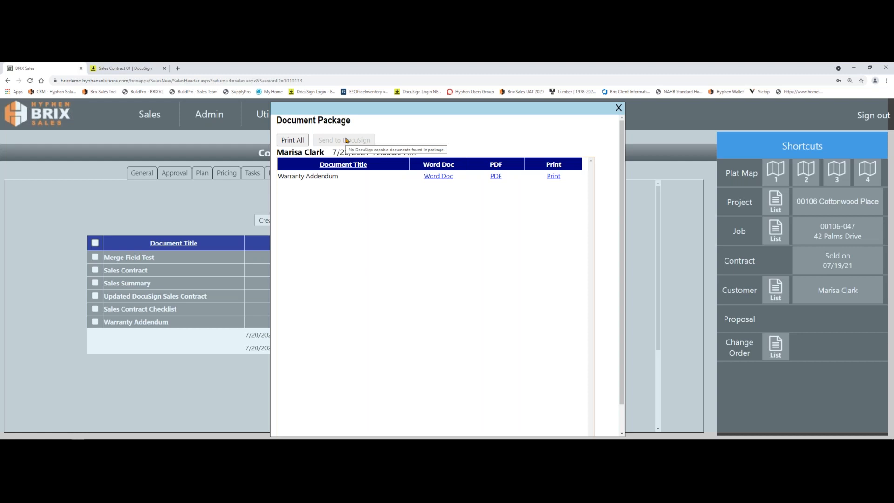
{"action": "left_click", "coordinate": [618, 108]}
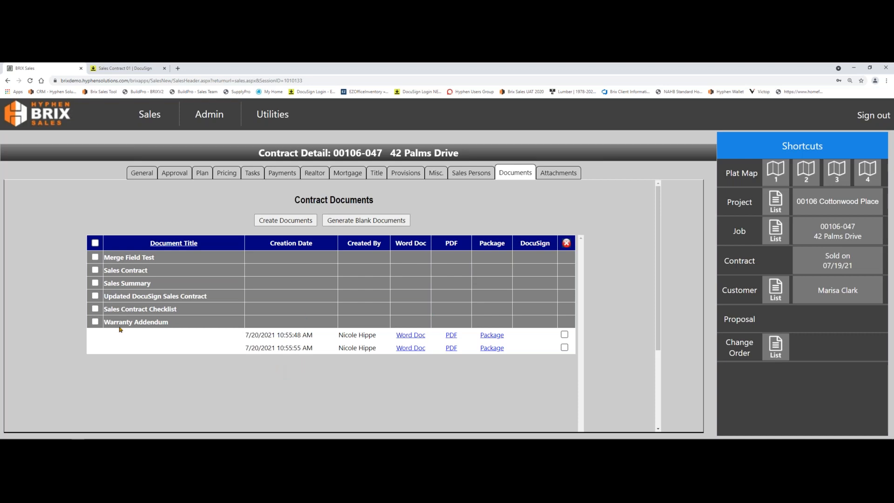
Step: Create a package from the Sales Contract and Sales Contract Checklist, and close it without sending
{"action": "left_click", "coordinate": [95, 309]}
{"action": "left_click", "coordinate": [95, 283]}
{"action": "left_click", "coordinate": [95, 282]}
{"action": "left_click", "coordinate": [95, 271]}
{"action": "left_click", "coordinate": [303, 222]}
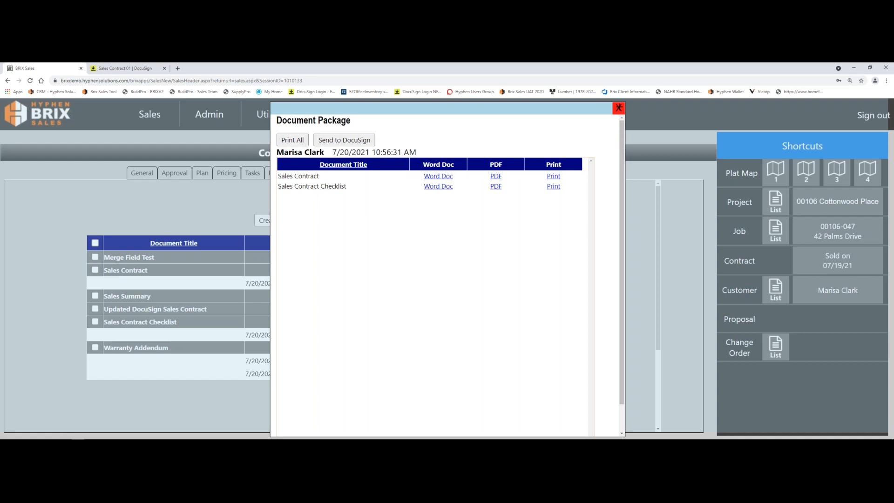
{"action": "left_click", "coordinate": [619, 107]}
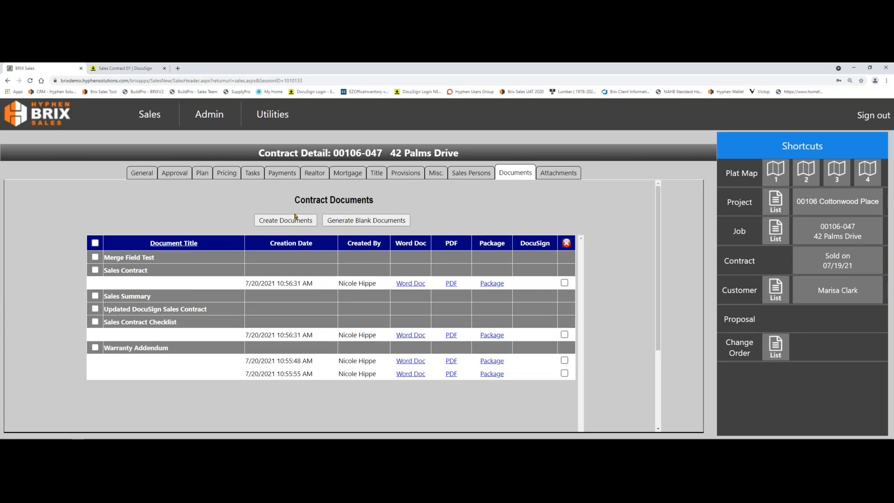
Step: Delete the generated Sales Contract, the Sales Contract Checklist and the 10:55:55 AM copy of the Warranty Addendum
{"action": "left_click", "coordinate": [565, 283]}
{"action": "left_click", "coordinate": [565, 335]}
{"action": "left_click", "coordinate": [565, 373]}
{"action": "left_click", "coordinate": [567, 242]}
Step: Create a package from the Sales Contract and Sales Contract Checklist, and send it to DocuSign for signatures
{"action": "left_click", "coordinate": [96, 271]}
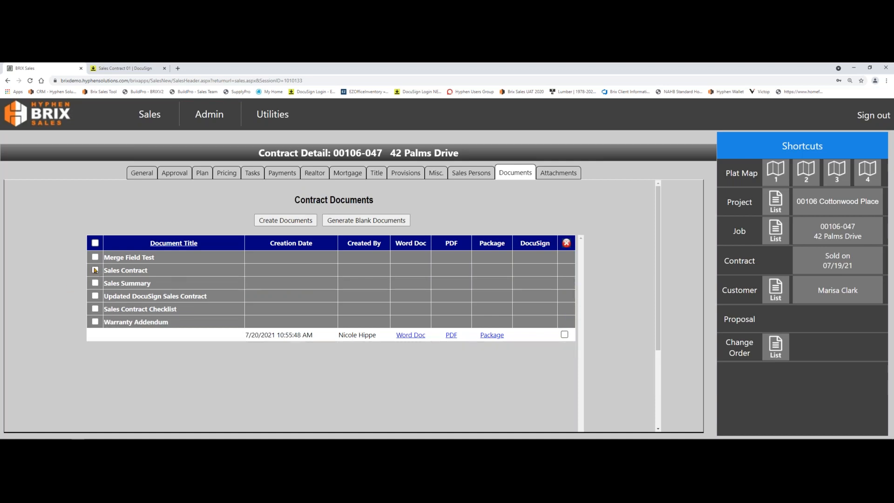
{"action": "left_click", "coordinate": [96, 308]}
{"action": "left_click", "coordinate": [288, 223]}
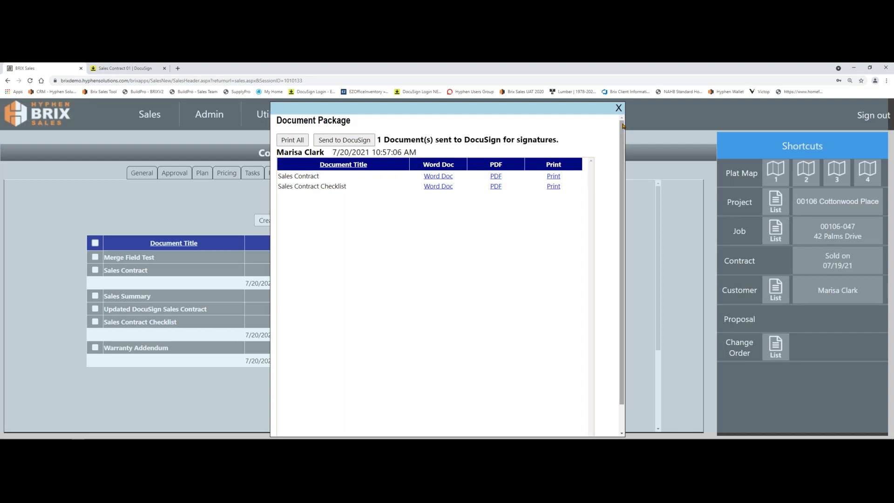
{"action": "left_click", "coordinate": [618, 108]}
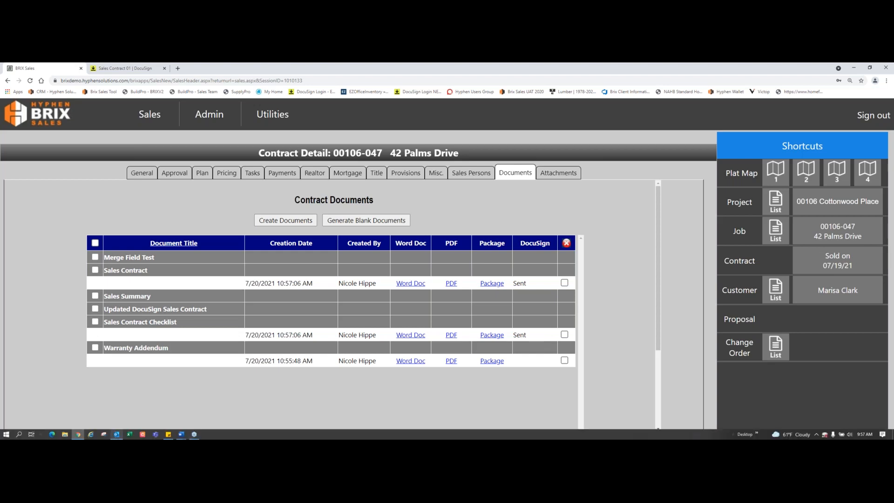
{"action": "left_click", "coordinate": [116, 435]}
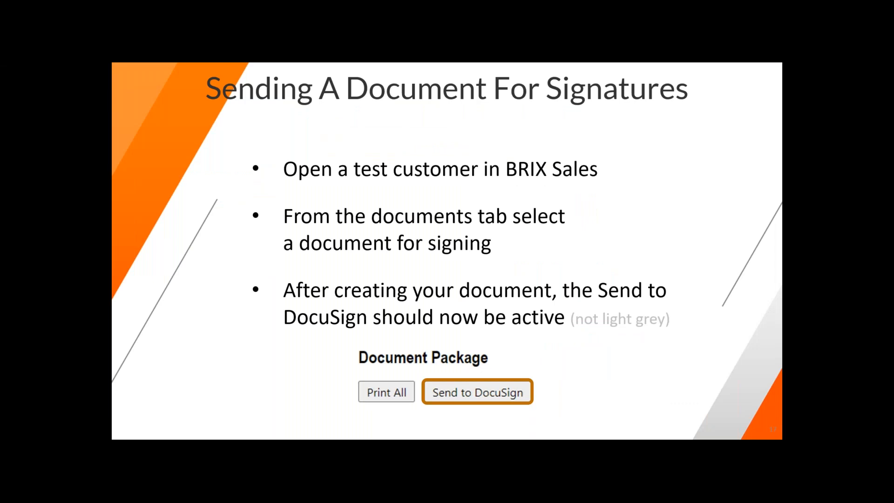
{"action": "key", "text": "Right"}
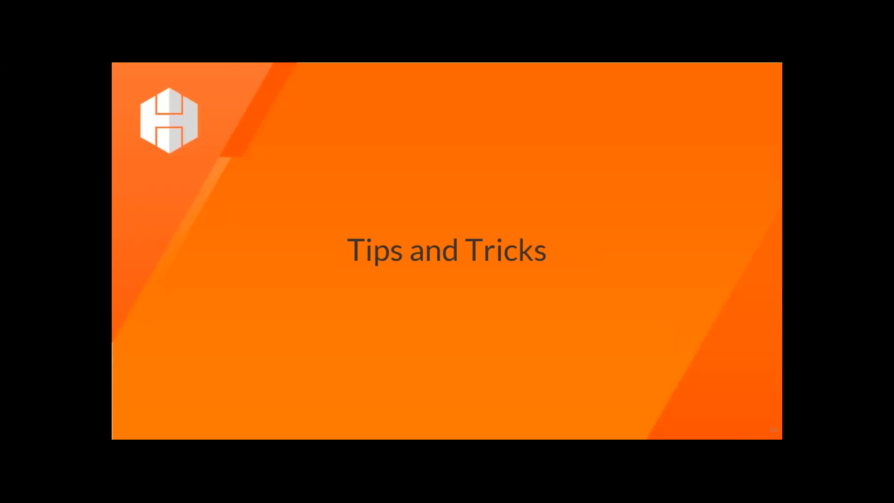
{"action": "key", "text": "Right"}
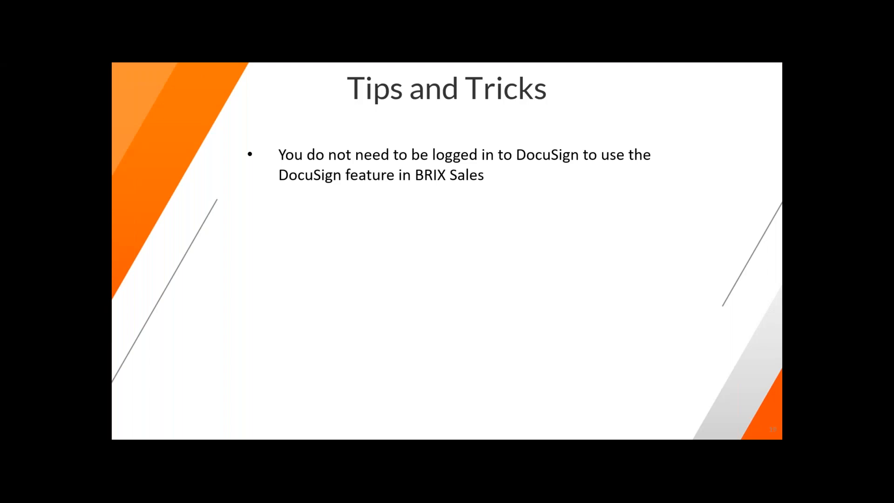